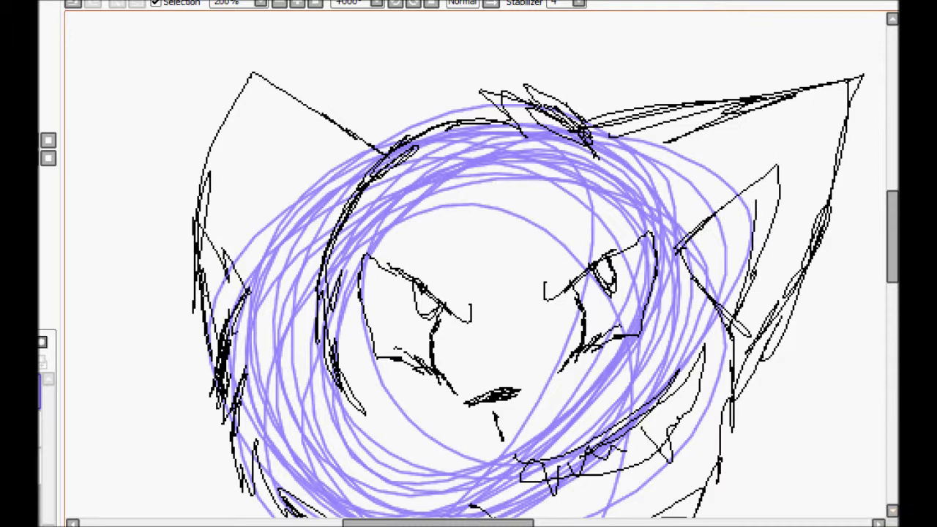
Step: Sketch the body's left outline below the head, running from the neck down towards the front leg
{"action": "left_click_drag", "start_coordinate": [296, 138], "coordinate": [256, 226]}
{"action": "left_click_drag", "start_coordinate": [299, 187], "coordinate": [279, 360]}
{"action": "left_click_drag", "start_coordinate": [287, 155], "coordinate": [250, 230]}
{"action": "left_click_drag", "start_coordinate": [299, 187], "coordinate": [271, 258]}
{"action": "left_click_drag", "start_coordinate": [282, 253], "coordinate": [296, 383]}
{"action": "scroll", "coordinate": [468, 263], "scroll_direction": "down", "scroll_amount": 3}
{"action": "left_click_drag", "start_coordinate": [282, 103], "coordinate": [319, 224]}
{"action": "mouse_move", "coordinate": [293, 209]}
{"action": "left_mouse_down"}
{"action": "mouse_move", "coordinate": [294, 377]}
{"action": "mouse_move", "coordinate": [336, 433]}
{"action": "left_mouse_up"}
{"action": "key", "text": "ctrl+z"}
Step: Sketch the body's right outline with a fur tuft at the neck, curving down to the leg
{"action": "left_click", "coordinate": [279, 4]}
{"action": "left_click_drag", "start_coordinate": [893, 341], "coordinate": [892, 324]}
{"action": "left_click_drag", "start_coordinate": [645, 58], "coordinate": [687, 189]}
{"action": "left_click_drag", "start_coordinate": [689, 163], "coordinate": [662, 276]}
{"action": "left_click_drag", "start_coordinate": [655, 76], "coordinate": [697, 106]}
{"action": "left_click_drag", "start_coordinate": [661, 93], "coordinate": [687, 144]}
{"action": "left_click_drag", "start_coordinate": [663, 275], "coordinate": [680, 379]}
Step: Sketch the belly curve between the legs, the inner leg edge and the toes of the front paws
{"action": "mouse_move", "coordinate": [460, 261]}
{"action": "left_mouse_down"}
{"action": "mouse_move", "coordinate": [564, 300]}
{"action": "mouse_move", "coordinate": [584, 268]}
{"action": "left_mouse_up"}
{"action": "left_click_drag", "start_coordinate": [524, 293], "coordinate": [524, 429]}
{"action": "left_click_drag", "start_coordinate": [335, 450], "coordinate": [407, 472]}
{"action": "left_click_drag", "start_coordinate": [397, 432], "coordinate": [401, 469]}
{"action": "left_click_drag", "start_coordinate": [401, 470], "coordinate": [454, 467]}
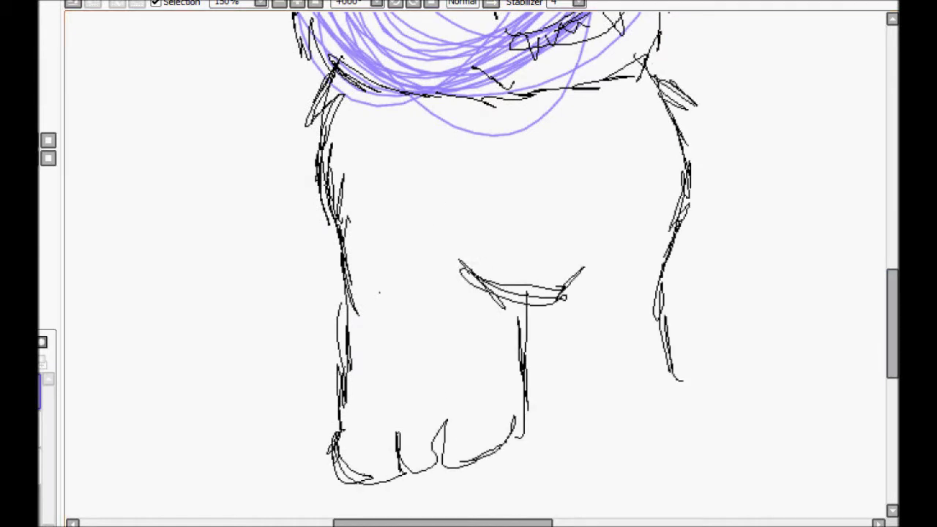
{"action": "left_click_drag", "start_coordinate": [647, 410], "coordinate": [639, 479]}
{"action": "left_click_drag", "start_coordinate": [650, 411], "coordinate": [656, 483]}
{"action": "left_click_drag", "start_coordinate": [669, 431], "coordinate": [662, 472]}
{"action": "mouse_move", "coordinate": [700, 426]}
{"action": "left_mouse_down"}
{"action": "mouse_move", "coordinate": [688, 463]}
{"action": "mouse_move", "coordinate": [724, 453]}
{"action": "left_mouse_up"}
{"action": "left_click_drag", "start_coordinate": [773, 431], "coordinate": [805, 413]}
Step: Undo the first body and leg sketch below the head
{"action": "key", "text": "ctrl+z"}
{"action": "key", "text": "ctrl+z"}
{"action": "key", "text": "ctrl+z"}
{"action": "key", "text": "ctrl+z"}
{"action": "key", "text": "ctrl+z"}
{"action": "key", "text": "ctrl+z"}
{"action": "left_click", "coordinate": [39, 391]}
{"action": "key", "text": "ctrl+z"}
{"action": "mouse_move", "coordinate": [351, 461]}
{"action": "left_mouse_down"}
{"action": "mouse_move", "coordinate": [393, 359]}
{"action": "mouse_move", "coordinate": [358, 371]}
{"action": "mouse_move", "coordinate": [546, 393]}
{"action": "mouse_move", "coordinate": [688, 117]}
{"action": "left_mouse_up"}
{"action": "key", "text": "ctrl+z"}
{"action": "key", "text": "ctrl+z"}
Step: Sketch jagged fur outlines down both sides of the chest, tapering towards the legs
{"action": "left_click_drag", "start_coordinate": [329, 65], "coordinate": [318, 117]}
{"action": "left_click_drag", "start_coordinate": [324, 108], "coordinate": [324, 192]}
{"action": "left_click_drag", "start_coordinate": [320, 136], "coordinate": [338, 212]}
{"action": "left_click_drag", "start_coordinate": [321, 84], "coordinate": [314, 110]}
{"action": "left_click_drag", "start_coordinate": [314, 144], "coordinate": [326, 201]}
{"action": "key", "text": "ctrl+z"}
{"action": "mouse_move", "coordinate": [333, 66]}
{"action": "left_mouse_down"}
{"action": "mouse_move", "coordinate": [304, 117]}
{"action": "mouse_move", "coordinate": [353, 252]}
{"action": "left_mouse_up"}
{"action": "left_click_drag", "start_coordinate": [340, 212], "coordinate": [385, 267]}
{"action": "mouse_move", "coordinate": [615, 69]}
{"action": "left_mouse_down"}
{"action": "mouse_move", "coordinate": [626, 182]}
{"action": "mouse_move", "coordinate": [584, 273]}
{"action": "left_mouse_up"}
Step: Sketch a front leg crossing diagonally from the chest fur to a paw with rounded toes
{"action": "mouse_move", "coordinate": [376, 261]}
{"action": "left_mouse_down"}
{"action": "mouse_move", "coordinate": [464, 457]}
{"action": "mouse_move", "coordinate": [556, 462]}
{"action": "mouse_move", "coordinate": [538, 498]}
{"action": "left_mouse_up"}
{"action": "key", "text": "ctrl+z"}
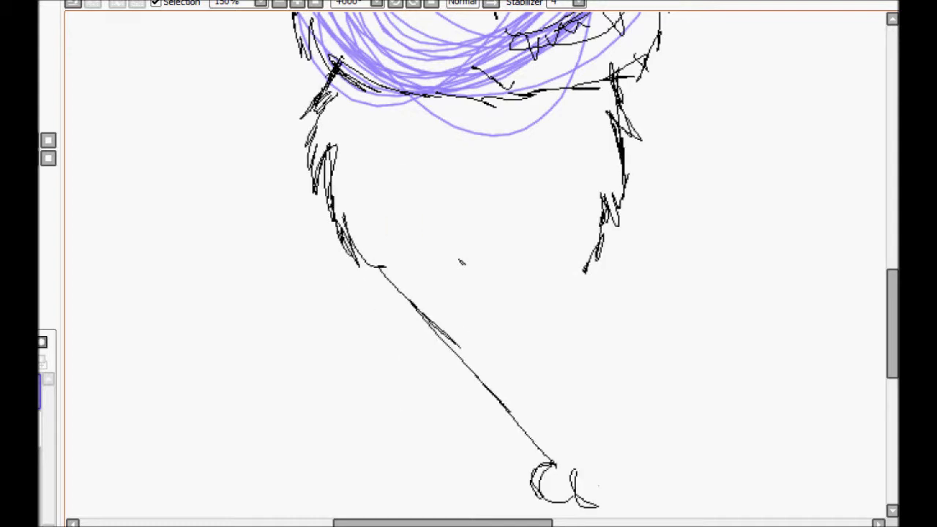
{"action": "scroll", "coordinate": [600, 489], "scroll_direction": "down", "scroll_amount": 3}
{"action": "left_click", "coordinate": [297, 2]}
{"action": "left_click", "coordinate": [297, 3]}
{"action": "left_click_drag", "start_coordinate": [892, 234], "coordinate": [892, 330]}
{"action": "left_click_drag", "start_coordinate": [371, 523], "coordinate": [459, 522]}
{"action": "left_click_drag", "start_coordinate": [543, 369], "coordinate": [512, 474]}
{"action": "key", "text": "ctrl+z"}
{"action": "left_click_drag", "start_coordinate": [545, 439], "coordinate": [533, 476]}
{"action": "key", "text": "ctrl+z"}
{"action": "mouse_move", "coordinate": [546, 439]}
{"action": "left_mouse_down"}
{"action": "mouse_move", "coordinate": [517, 466]}
{"action": "mouse_move", "coordinate": [559, 426]}
{"action": "left_mouse_up"}
Step: Draw the crossing leg's other edge and the visible edges of the legs behind it
{"action": "mouse_move", "coordinate": [561, 428]}
{"action": "left_mouse_down"}
{"action": "mouse_move", "coordinate": [456, 253]}
{"action": "mouse_move", "coordinate": [457, 236]}
{"action": "left_mouse_up"}
{"action": "left_click_drag", "start_coordinate": [523, 240], "coordinate": [511, 371]}
{"action": "left_click_drag", "start_coordinate": [419, 344], "coordinate": [436, 414]}
{"action": "mouse_move", "coordinate": [278, 213]}
{"action": "left_mouse_down"}
{"action": "mouse_move", "coordinate": [304, 312]}
{"action": "mouse_move", "coordinate": [276, 420]}
{"action": "left_mouse_up"}
{"action": "left_click_drag", "start_coordinate": [276, 422], "coordinate": [288, 457]}
{"action": "left_click_drag", "start_coordinate": [290, 431], "coordinate": [322, 456]}
{"action": "left_click_drag", "start_coordinate": [323, 433], "coordinate": [348, 419]}
{"action": "left_click_drag", "start_coordinate": [314, 278], "coordinate": [347, 423]}
{"action": "key", "text": "ctrl+z"}
{"action": "key", "text": "ctrl+z"}
{"action": "key", "text": "ctrl+z"}
{"action": "key", "text": "ctrl+z"}
{"action": "key", "text": "ctrl+z"}
{"action": "key", "text": "ctrl+z"}
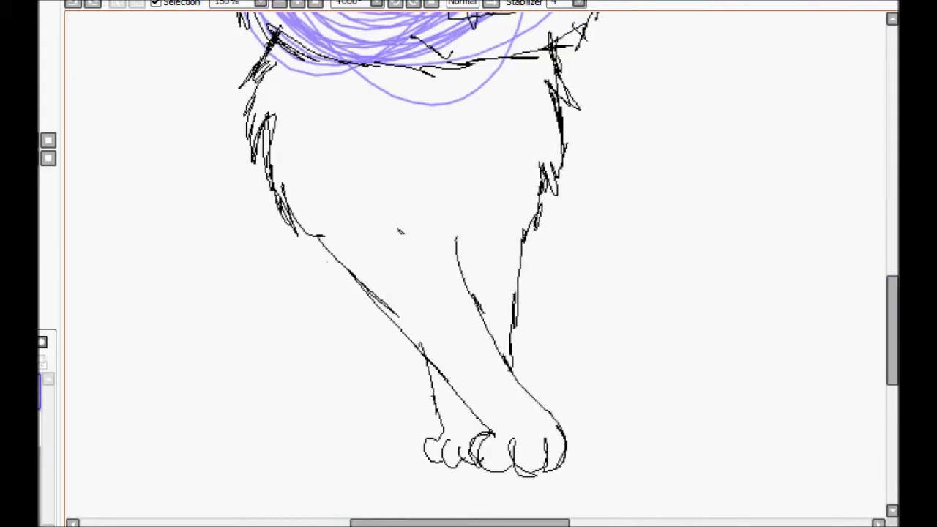
{"action": "left_click_drag", "start_coordinate": [684, 345], "coordinate": [681, 347]}
{"action": "left_click_drag", "start_coordinate": [713, 388], "coordinate": [746, 389]}
{"action": "left_click_drag", "start_coordinate": [768, 335], "coordinate": [765, 336]}
{"action": "left_click_drag", "start_coordinate": [643, 377], "coordinate": [556, 386]}
{"action": "key", "text": "ctrl+z"}
{"action": "key", "text": "ctrl+z"}
{"action": "key", "text": "ctrl+z"}
{"action": "key", "text": "ctrl+z"}
{"action": "key", "text": "ctrl+z"}
{"action": "key", "text": "ctrl+z"}
{"action": "key", "text": "ctrl+z"}
Step: Switch to Skype, move its chat window aside and return to the drawing
{"action": "key", "text": "alt+Tab"}
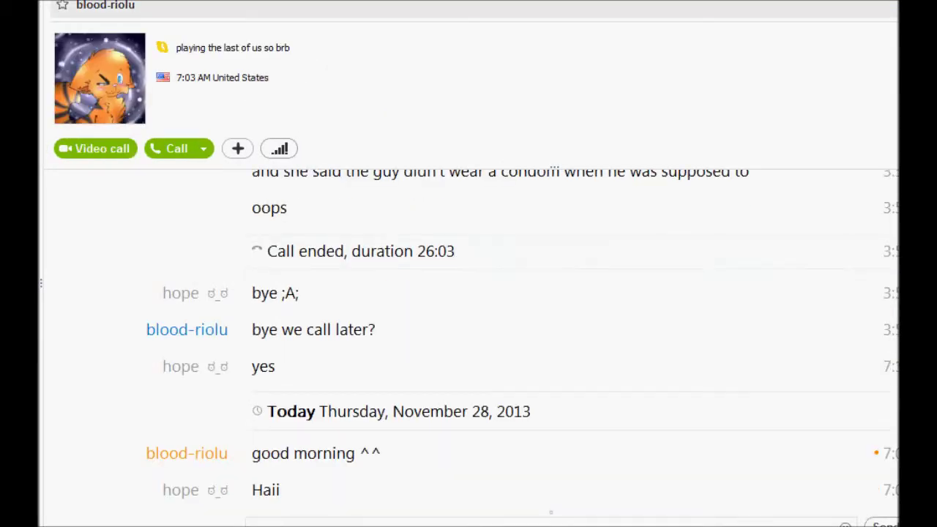
{"action": "left_click_drag", "start_coordinate": [369, 69], "coordinate": [761, 68]}
{"action": "key", "text": "alt+Tab"}
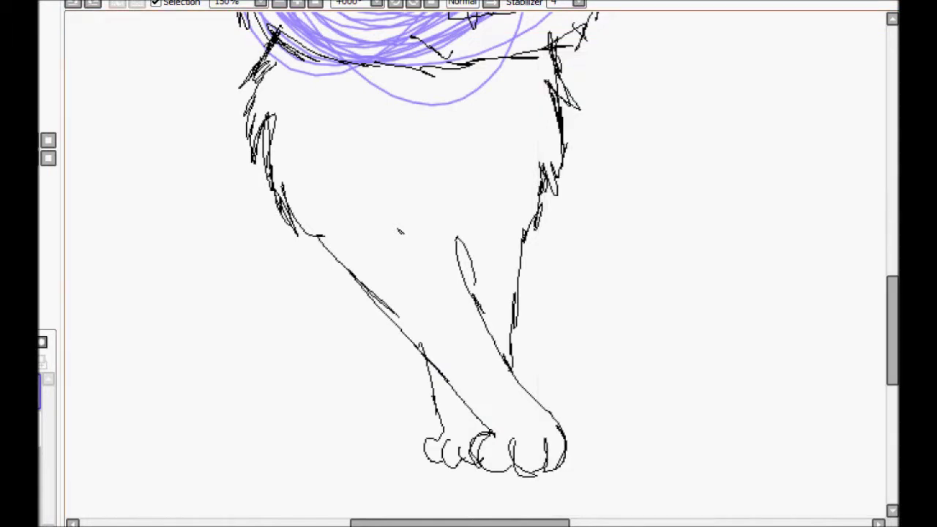
{"action": "left_click_drag", "start_coordinate": [280, 220], "coordinate": [301, 278]}
{"action": "left_click_drag", "start_coordinate": [289, 263], "coordinate": [344, 322]}
{"action": "left_click_drag", "start_coordinate": [356, 338], "coordinate": [362, 370]}
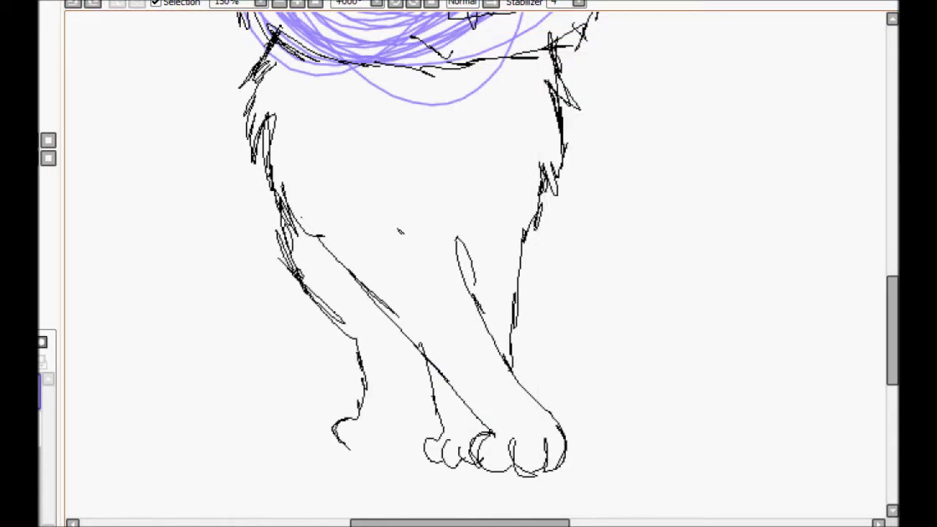
{"action": "key", "text": "ctrl+z"}
{"action": "key", "text": "ctrl+z"}
{"action": "key", "text": "ctrl+z"}
{"action": "key", "text": "ctrl+z"}
{"action": "key", "text": "ctrl+z"}
{"action": "key", "text": "ctrl+z"}
Step: Sketch the left leg's outer edge and rounded toes, then the hind leg on the body's right side
{"action": "left_click_drag", "start_coordinate": [292, 227], "coordinate": [341, 342]}
{"action": "left_click_drag", "start_coordinate": [325, 307], "coordinate": [359, 346]}
{"action": "key", "text": "ctrl+z"}
{"action": "mouse_move", "coordinate": [356, 347]}
{"action": "left_mouse_down"}
{"action": "mouse_move", "coordinate": [375, 452]}
{"action": "mouse_move", "coordinate": [373, 421]}
{"action": "left_mouse_up"}
{"action": "mouse_move", "coordinate": [370, 419]}
{"action": "left_mouse_down"}
{"action": "mouse_move", "coordinate": [371, 459]}
{"action": "mouse_move", "coordinate": [426, 448]}
{"action": "left_mouse_up"}
{"action": "mouse_move", "coordinate": [550, 191]}
{"action": "left_mouse_down"}
{"action": "mouse_move", "coordinate": [575, 336]}
{"action": "mouse_move", "coordinate": [622, 425]}
{"action": "left_mouse_up"}
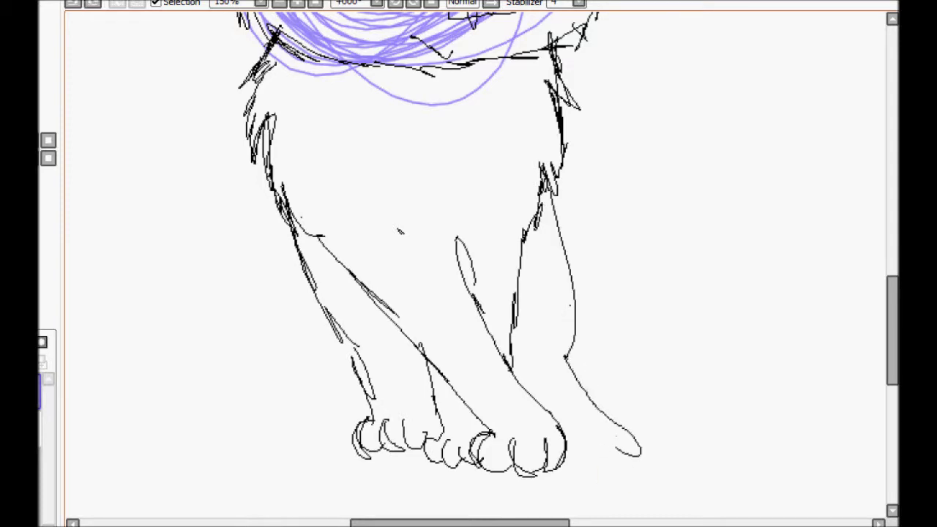
Step: Sketch a long tail curving up from behind the body to a rounded tip beside the head
{"action": "mouse_move", "coordinate": [892, 336]}
{"action": "left_mouse_down"}
{"action": "mouse_move", "coordinate": [891, 283]}
{"action": "mouse_move", "coordinate": [892, 298]}
{"action": "left_mouse_up"}
{"action": "left_click_drag", "start_coordinate": [560, 401], "coordinate": [575, 366]}
{"action": "left_click_drag", "start_coordinate": [576, 383], "coordinate": [582, 247]}
{"action": "left_click_drag", "start_coordinate": [578, 274], "coordinate": [706, 151]}
{"action": "mouse_move", "coordinate": [651, 185]}
{"action": "left_mouse_down"}
{"action": "mouse_move", "coordinate": [780, 195]}
{"action": "mouse_move", "coordinate": [574, 468]}
{"action": "left_mouse_up"}
Step: In Skype, send "uvu its ironic because there's a place called turkey. I think it's by Tokyo" and "and happy thanks giving"
{"action": "key", "text": "alt+Tab"}
{"action": "type", "text": "u"}
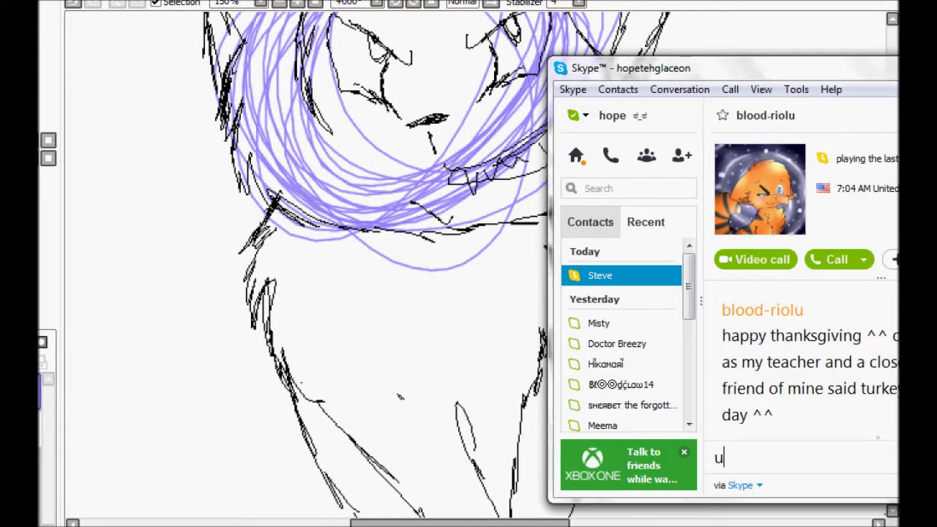
{"action": "type", "text": "vu its ironic because the"}
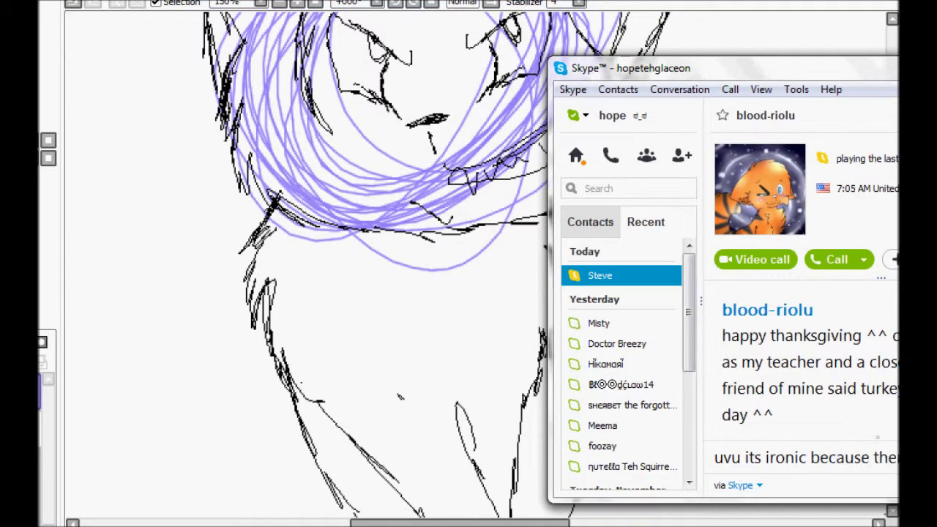
{"action": "type", "text": " turkey."}
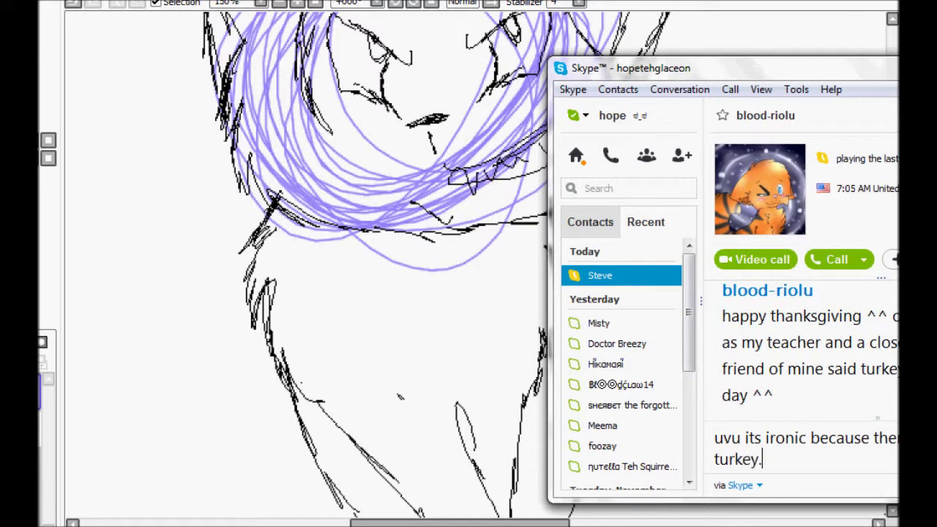
{"action": "type", "text": "Tokyo"}
{"action": "key", "text": "Return"}
{"action": "type", "text": "and happy than"}
{"action": "key", "text": "Return"}
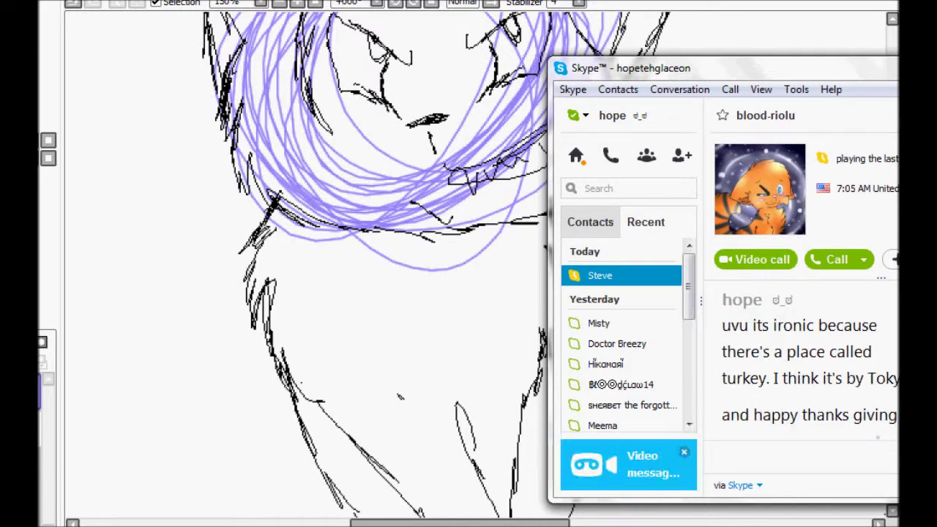
{"action": "left_click", "coordinate": [111, 126]}
{"action": "scroll", "coordinate": [476, 265], "scroll_direction": "down", "scroll_amount": 2}
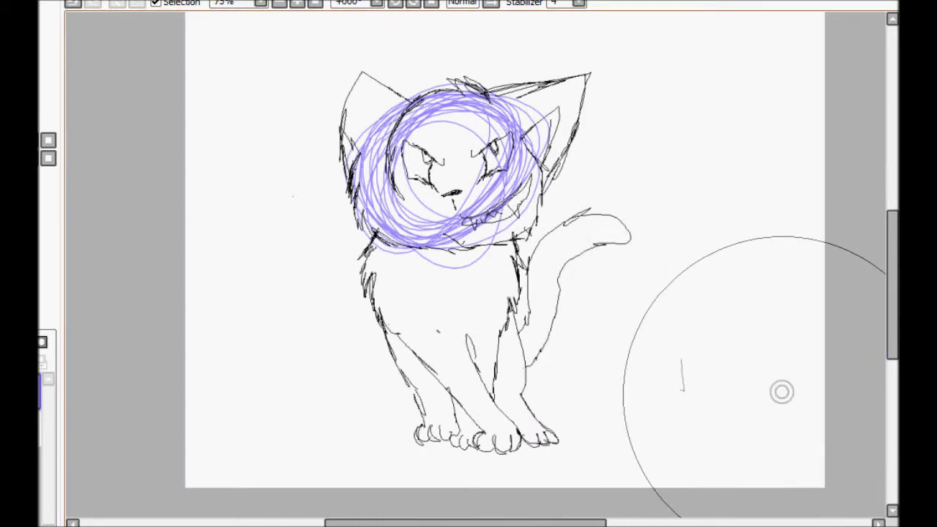
{"action": "scroll", "coordinate": [505, 263], "scroll_direction": "up", "scroll_amount": 3}
{"action": "scroll", "coordinate": [505, 293], "scroll_direction": "down", "scroll_amount": 2}
Step: Send "oh" and "xDD" in the Skype chat and return to the drawing
{"action": "key", "text": "alt+Tab"}
{"action": "type", "text": "oh"}
{"action": "key", "text": "Return"}
{"action": "type", "text": "xDD"}
{"action": "key", "text": "Return"}
{"action": "key", "text": "alt+Tab"}
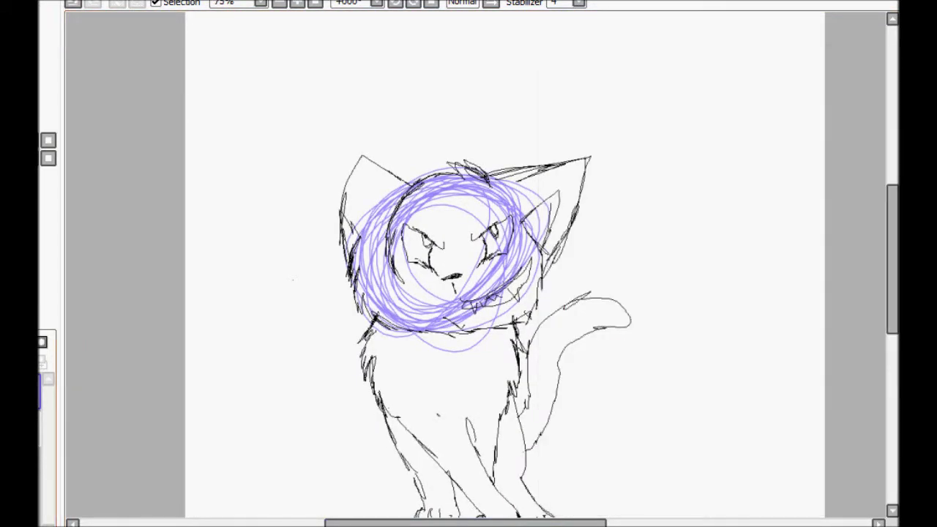
Step: Send "i messed up" in the Skype chat and go back to the cat sketch
{"action": "left_click", "coordinate": [297, 3]}
{"action": "key", "text": "alt+Tab"}
{"action": "type", "text": "i messed up"}
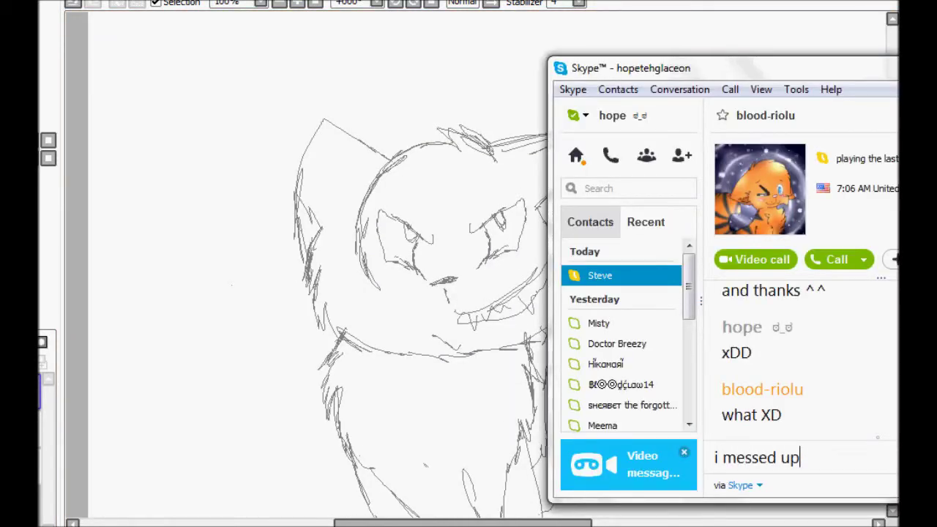
{"action": "key", "text": "Return"}
{"action": "key", "text": "alt+Tab"}
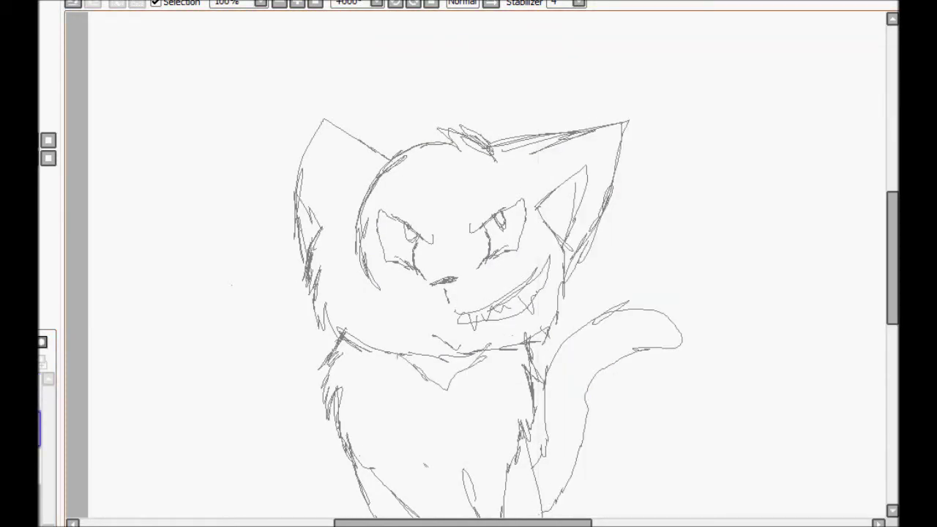
Step: Undo the pointed chest marking under the chin and sketch a marking line across the legs above the paws
{"action": "scroll", "coordinate": [487, 265], "scroll_direction": "down", "scroll_amount": 3}
{"action": "key", "text": "ctrl+z"}
{"action": "left_click_drag", "start_coordinate": [457, 322], "coordinate": [515, 314]}
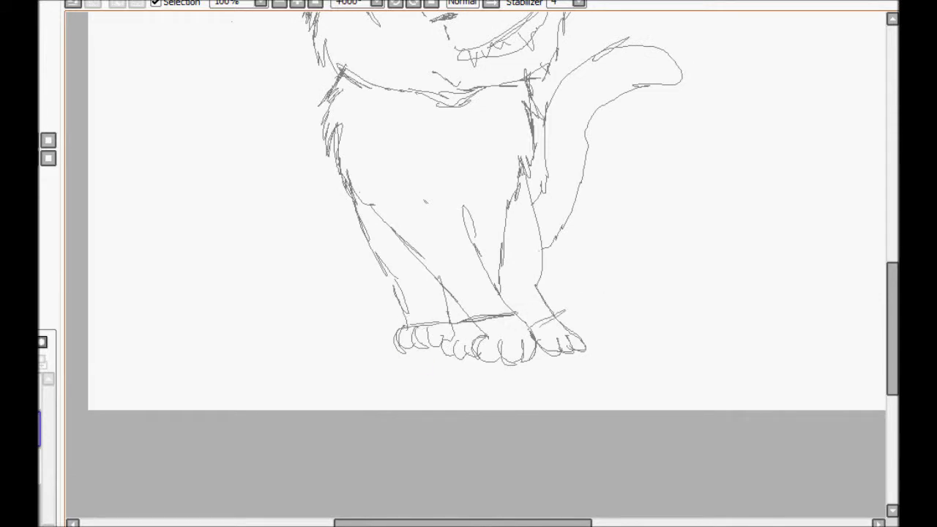
Step: Ink the cat's right-hand eye and its pupil with thick black lines over the grey sketch
{"action": "scroll", "coordinate": [486, 265], "scroll_direction": "up", "scroll_amount": 3}
{"action": "scroll", "coordinate": [476, 265], "scroll_direction": "up", "scroll_amount": 2}
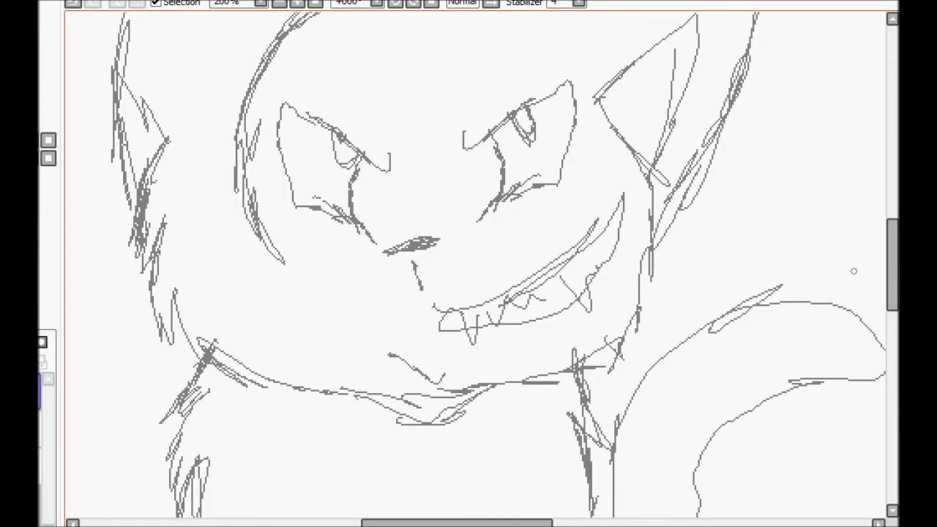
{"action": "scroll", "coordinate": [805, 270], "scroll_direction": "up", "scroll_amount": 2}
{"action": "left_click_drag", "start_coordinate": [463, 320], "coordinate": [506, 404]}
{"action": "left_click_drag", "start_coordinate": [521, 301], "coordinate": [516, 387]}
Step: Ink the nose, the wide grin and its pointed teeth with thick black lines
{"action": "scroll", "coordinate": [871, 263], "scroll_direction": "down", "scroll_amount": 2}
{"action": "mouse_move", "coordinate": [386, 299]}
{"action": "left_mouse_down"}
{"action": "mouse_move", "coordinate": [433, 290]}
{"action": "mouse_move", "coordinate": [418, 335]}
{"action": "left_mouse_up"}
{"action": "mouse_move", "coordinate": [434, 348]}
{"action": "left_mouse_down"}
{"action": "mouse_move", "coordinate": [627, 312]}
{"action": "mouse_move", "coordinate": [462, 352]}
{"action": "left_mouse_up"}
{"action": "left_click_drag", "start_coordinate": [477, 347], "coordinate": [504, 350]}
{"action": "left_click_drag", "start_coordinate": [518, 336], "coordinate": [564, 318]}
{"action": "left_click_drag", "start_coordinate": [586, 293], "coordinate": [611, 276]}
Step: Switch to the Skype chat and send "lol"
{"action": "key", "text": "alt+Tab"}
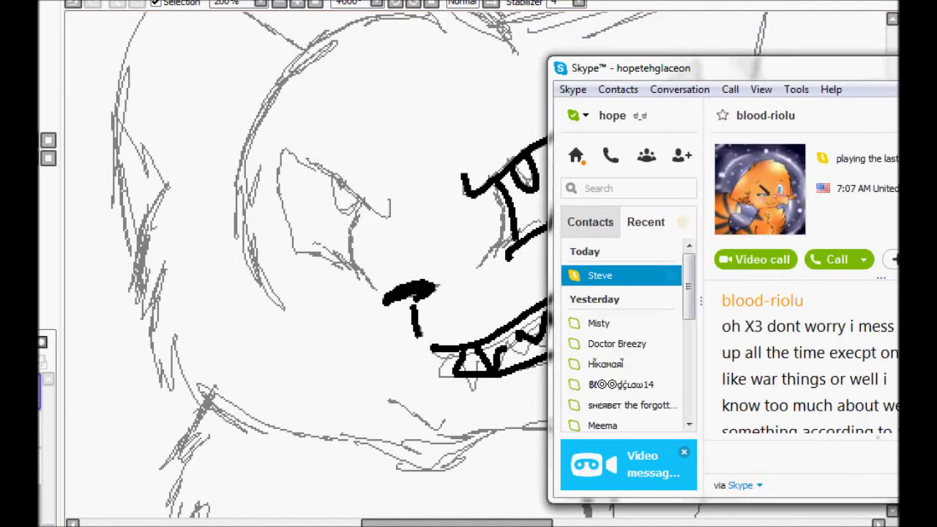
{"action": "type", "text": "lol"}
{"action": "key", "text": "Return"}
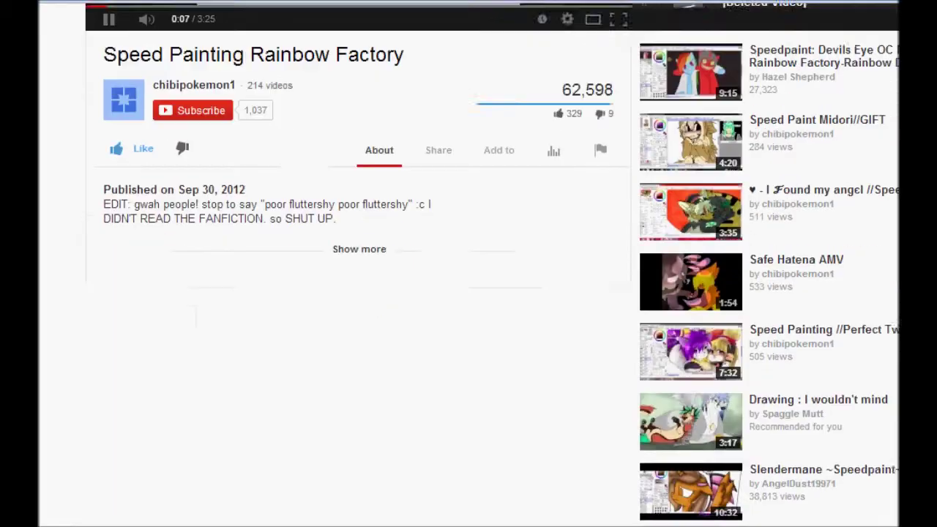
Step: On YouTube, reply to the top comment: "No, Rainbowdash becomes a creator of a rainbow facility and they kill ponies for their colors to make rainbows."
{"action": "scroll", "coordinate": [358, 293], "scroll_direction": "down", "scroll_amount": 1}
{"action": "left_click", "coordinate": [166, 371]}
{"action": "type", "text": "No, Rainbowdash becomes a creator of a rainbow facillity and they kill ponies for"}
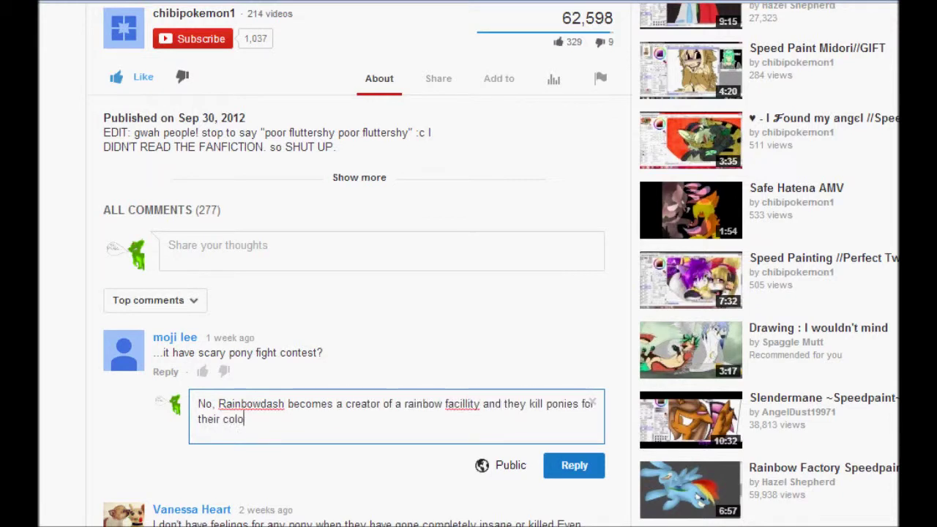
{"action": "right_click", "coordinate": [464, 404]}
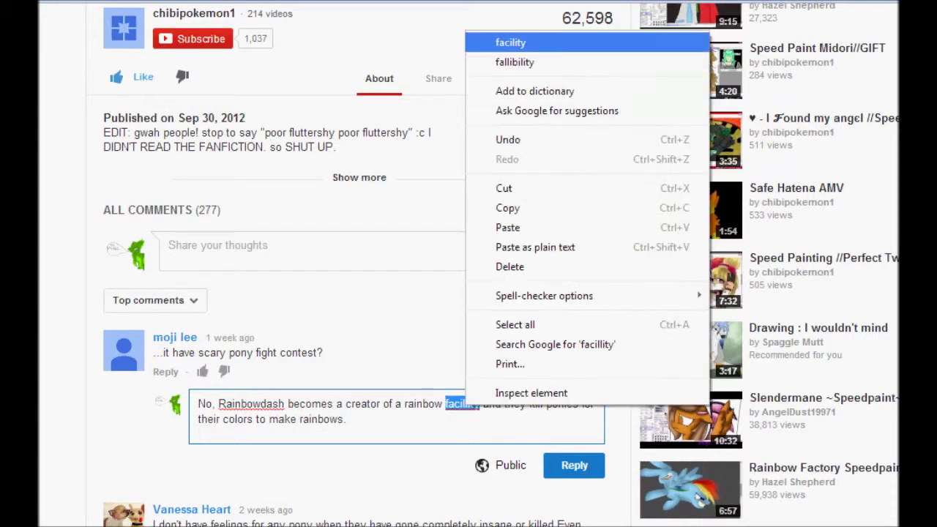
{"action": "left_click", "coordinate": [508, 39]}
{"action": "left_click", "coordinate": [574, 465]}
Step: Return to the Skype conversation and answer the newest messages with "lol"
{"action": "key", "text": "alt+Tab"}
{"action": "type", "text": "k"}
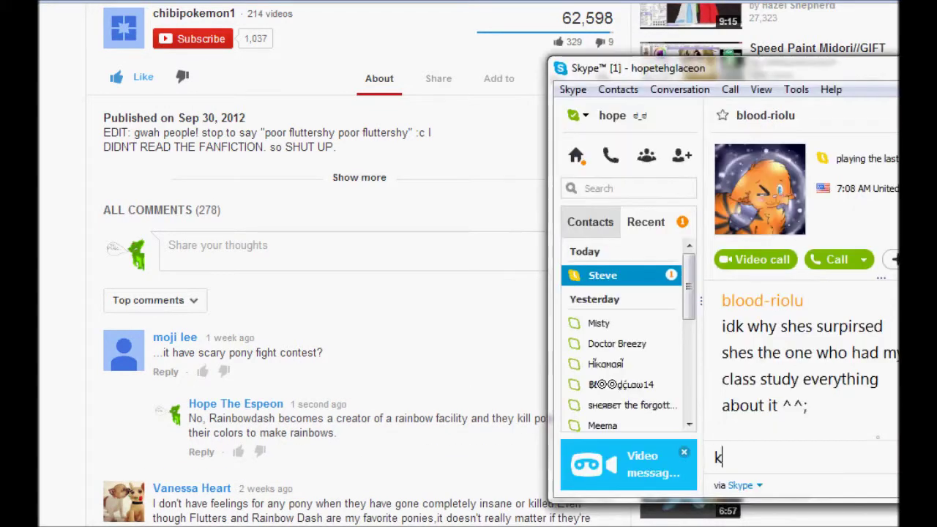
{"action": "type", "text": "ol"}
{"action": "key", "text": "Return"}
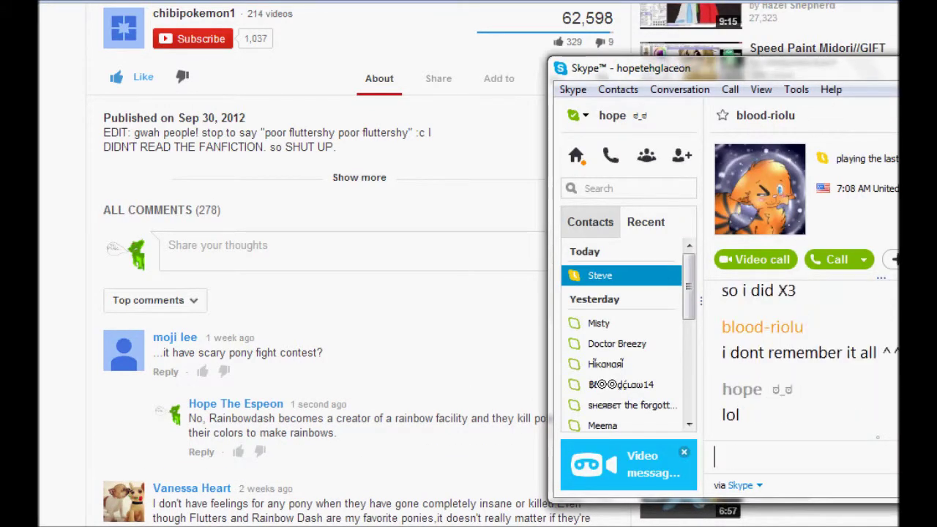
Step: Switch back to the drawing and ink the cat's left-hand eye with its pupil in thick black lines
{"action": "key", "text": "alt+Tab"}
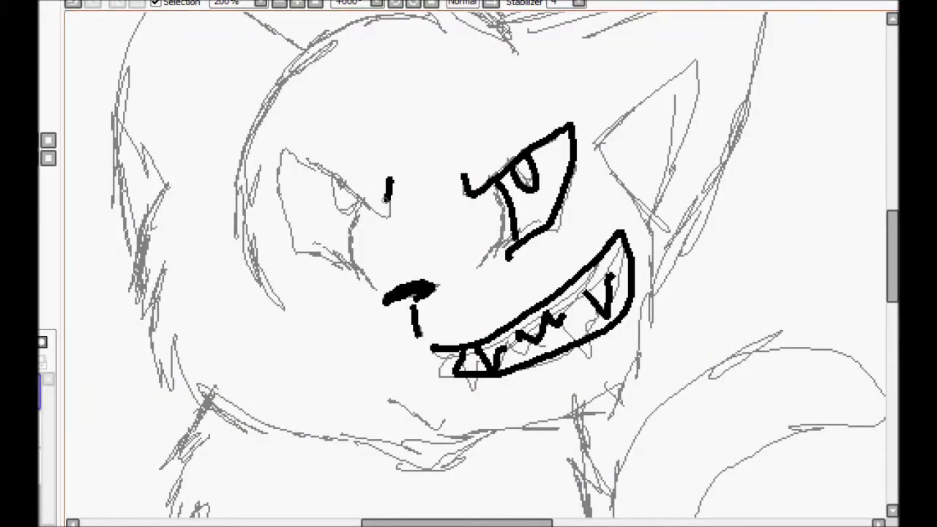
{"action": "left_click_drag", "start_coordinate": [386, 200], "coordinate": [381, 256]}
{"action": "left_click_drag", "start_coordinate": [369, 199], "coordinate": [384, 259]}
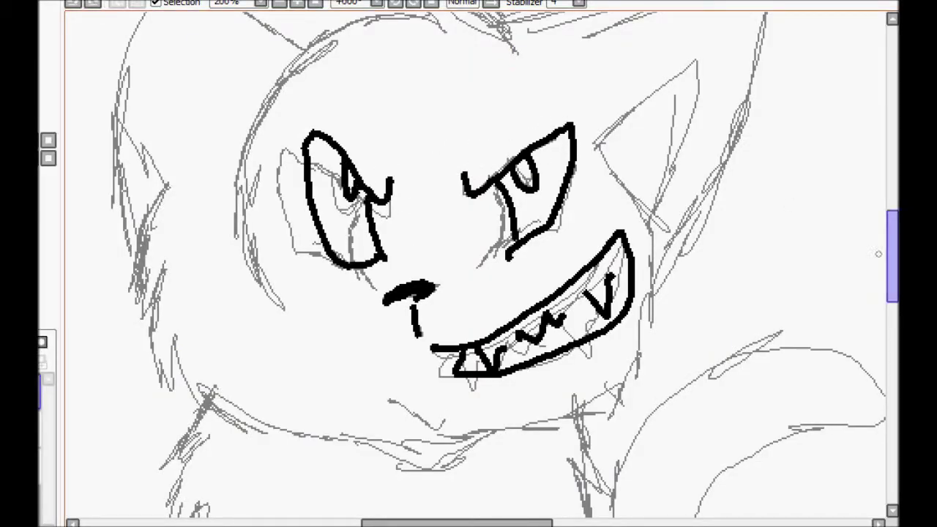
Step: Ink the head outline with cheek fur, chin, forehead tuft and the large right-hand ear in thick black lines
{"action": "left_click_drag", "start_coordinate": [891, 254], "coordinate": [891, 274]}
{"action": "left_click_drag", "start_coordinate": [165, 81], "coordinate": [276, 311]}
{"action": "left_click_drag", "start_coordinate": [419, 278], "coordinate": [460, 283]}
{"action": "mouse_move", "coordinate": [605, 41]}
{"action": "left_mouse_down"}
{"action": "mouse_move", "coordinate": [366, 323]}
{"action": "mouse_move", "coordinate": [275, 315]}
{"action": "left_mouse_up"}
{"action": "mouse_move", "coordinate": [891, 274]}
{"action": "left_mouse_down"}
{"action": "mouse_move", "coordinate": [891, 207]}
{"action": "mouse_move", "coordinate": [892, 233]}
{"action": "left_mouse_up"}
{"action": "mouse_move", "coordinate": [515, 158]}
{"action": "left_mouse_down"}
{"action": "mouse_move", "coordinate": [224, 329]}
{"action": "mouse_move", "coordinate": [292, 426]}
{"action": "left_mouse_up"}
{"action": "left_click_drag", "start_coordinate": [505, 136], "coordinate": [661, 413]}
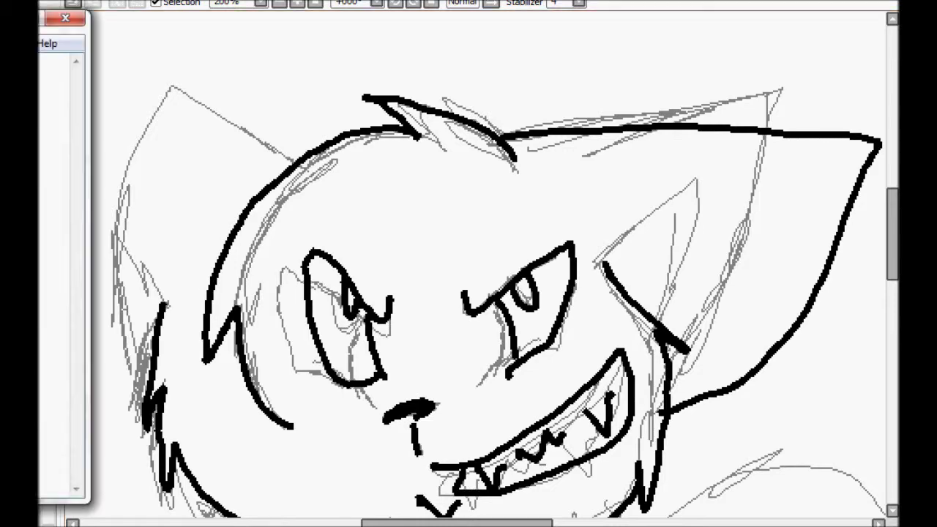
Step: Switch to Notepad, write a note beginning "Hold on my tablet", and return to the drawing
{"action": "type", "text": "Hold on my tab"}
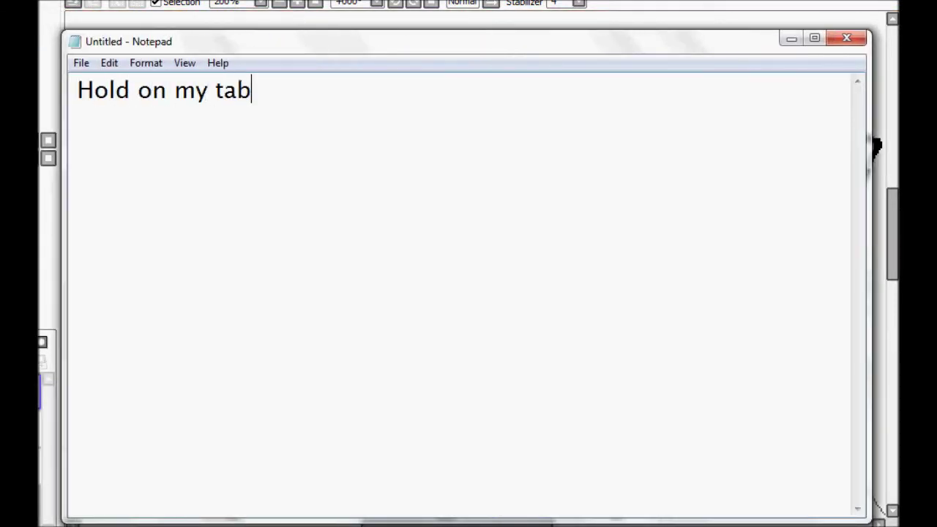
{"action": "type", "text": "let isn;tmworking"}
{"action": "left_click_drag", "start_coordinate": [434, 91], "coordinate": [94, 91]}
{"action": "left_click", "coordinate": [791, 38]}
Step: Ink the left-hand ear and the inner ear lines on both sides, undoing misplaced strokes
{"action": "left_click_drag", "start_coordinate": [213, 23], "coordinate": [255, 110]}
{"action": "key", "text": "ctrl+z"}
{"action": "mouse_move", "coordinate": [299, 160]}
{"action": "left_mouse_down"}
{"action": "mouse_move", "coordinate": [161, 306]}
{"action": "mouse_move", "coordinate": [150, 377]}
{"action": "left_mouse_up"}
{"action": "key", "text": "ctrl+z"}
{"action": "left_click_drag", "start_coordinate": [330, 89], "coordinate": [429, 48]}
{"action": "key", "text": "ctrl+z"}
{"action": "left_click_drag", "start_coordinate": [607, 264], "coordinate": [743, 313]}
{"action": "key", "text": "ctrl+z"}
{"action": "left_click_drag", "start_coordinate": [605, 263], "coordinate": [672, 335]}
{"action": "left_click_drag", "start_coordinate": [166, 305], "coordinate": [138, 224]}
Step: Ink the central front paw with its separate toes and the long leg line rising from it
{"action": "left_click_drag", "start_coordinate": [892, 234], "coordinate": [892, 352]}
{"action": "mouse_move", "coordinate": [505, 419]}
{"action": "left_mouse_down"}
{"action": "mouse_move", "coordinate": [495, 466]}
{"action": "mouse_move", "coordinate": [521, 470]}
{"action": "left_mouse_up"}
{"action": "key", "text": "ctrl+z"}
{"action": "mouse_move", "coordinate": [506, 418]}
{"action": "left_mouse_down"}
{"action": "mouse_move", "coordinate": [483, 465]}
{"action": "mouse_move", "coordinate": [505, 470]}
{"action": "left_mouse_up"}
{"action": "left_click_drag", "start_coordinate": [519, 427], "coordinate": [552, 475]}
{"action": "left_click_drag", "start_coordinate": [560, 425], "coordinate": [551, 474]}
{"action": "mouse_move", "coordinate": [563, 425]}
{"action": "left_mouse_down"}
{"action": "mouse_move", "coordinate": [570, 473]}
{"action": "mouse_move", "coordinate": [452, 210]}
{"action": "left_mouse_up"}
{"action": "scroll", "coordinate": [502, 406], "scroll_direction": "down", "scroll_amount": 1}
{"action": "left_click_drag", "start_coordinate": [504, 414], "coordinate": [300, 190]}
{"action": "key", "text": "ctrl+z"}
{"action": "left_click_drag", "start_coordinate": [893, 334], "coordinate": [893, 310]}
{"action": "mouse_move", "coordinate": [286, 117]}
{"action": "left_mouse_down"}
{"action": "mouse_move", "coordinate": [279, 283]}
{"action": "mouse_move", "coordinate": [248, 188]}
{"action": "mouse_move", "coordinate": [460, 452]}
{"action": "left_mouse_up"}
{"action": "key", "text": "ctrl+z"}
{"action": "left_click_drag", "start_coordinate": [893, 309], "coordinate": [893, 338]}
{"action": "key", "text": "ctrl+z"}
{"action": "left_click_drag", "start_coordinate": [718, 316], "coordinate": [722, 339]}
{"action": "left_click_drag", "start_coordinate": [729, 357], "coordinate": [724, 397]}
{"action": "left_click_drag", "start_coordinate": [774, 309], "coordinate": [783, 410]}
{"action": "left_click_drag", "start_coordinate": [740, 372], "coordinate": [769, 371]}
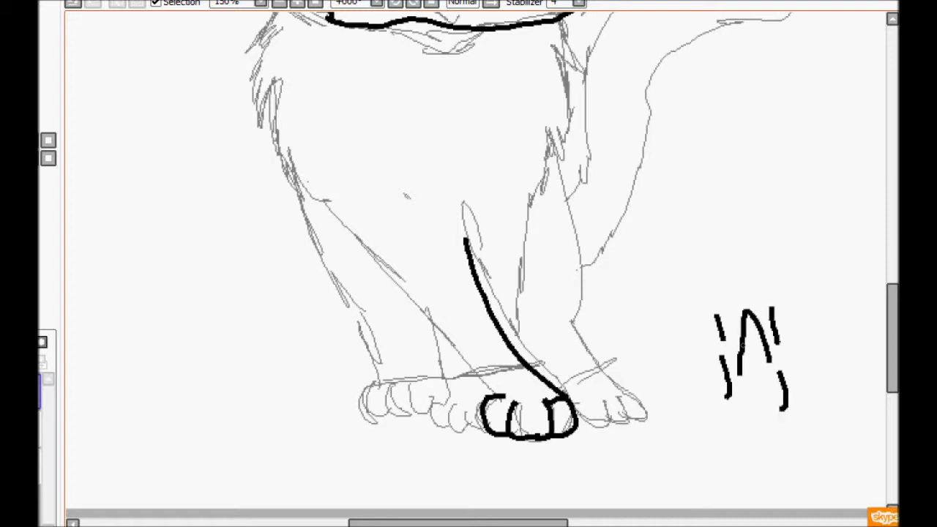
{"action": "left_click_drag", "start_coordinate": [810, 320], "coordinate": [838, 333]}
{"action": "key", "text": "ctrl+z"}
{"action": "key", "text": "ctrl+z"}
{"action": "key", "text": "ctrl+z"}
{"action": "key", "text": "ctrl+z"}
{"action": "key", "text": "ctrl+z"}
{"action": "key", "text": "ctrl+z"}
Step: Ink the left-hand chest fur, the central front leg's outer edge and the outer edge of the left-hand leg
{"action": "scroll", "coordinate": [451, 287], "scroll_direction": "down", "scroll_amount": 1}
{"action": "mouse_move", "coordinate": [344, 86]}
{"action": "left_mouse_down"}
{"action": "mouse_move", "coordinate": [425, 285]}
{"action": "mouse_move", "coordinate": [499, 357]}
{"action": "left_mouse_up"}
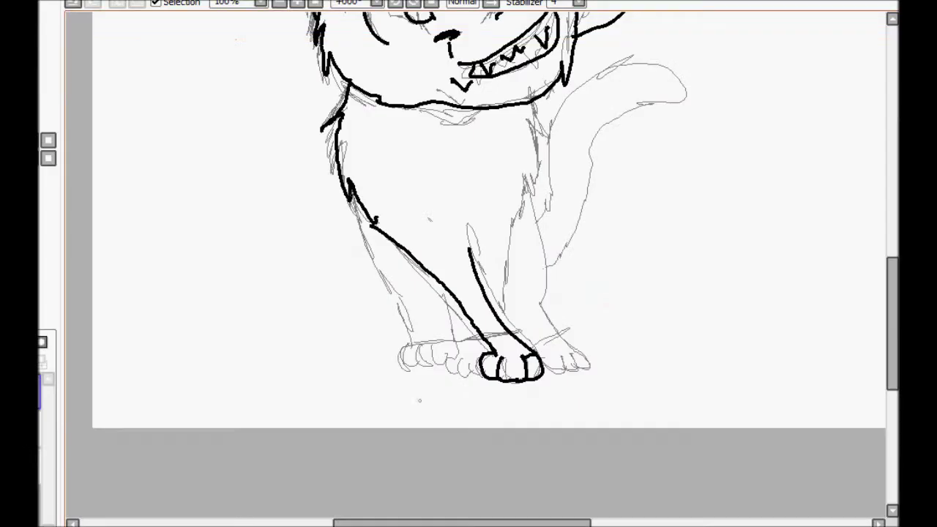
{"action": "left_click_drag", "start_coordinate": [353, 192], "coordinate": [374, 256]}
{"action": "key", "text": "ctrl+z"}
{"action": "mouse_move", "coordinate": [356, 191]}
{"action": "left_mouse_down"}
{"action": "mouse_move", "coordinate": [365, 245]}
{"action": "mouse_move", "coordinate": [409, 307]}
{"action": "left_mouse_up"}
{"action": "left_click_drag", "start_coordinate": [400, 301], "coordinate": [412, 341]}
Step: Redraw the central front leg's right-hand edge so that it runs down to the paw
{"action": "left_click", "coordinate": [297, 4]}
{"action": "left_click", "coordinate": [297, 3]}
{"action": "mouse_move", "coordinate": [587, 435]}
{"action": "left_mouse_down"}
{"action": "mouse_move", "coordinate": [476, 273]}
{"action": "mouse_move", "coordinate": [542, 401]}
{"action": "left_mouse_up"}
{"action": "mouse_move", "coordinate": [481, 169]}
{"action": "left_mouse_down"}
{"action": "mouse_move", "coordinate": [564, 387]}
{"action": "mouse_move", "coordinate": [596, 438]}
{"action": "left_mouse_up"}
{"action": "mouse_move", "coordinate": [574, 381]}
{"action": "left_mouse_down"}
{"action": "mouse_move", "coordinate": [606, 409]}
{"action": "mouse_move", "coordinate": [597, 415]}
{"action": "left_mouse_up"}
{"action": "mouse_move", "coordinate": [343, 419]}
{"action": "left_mouse_down"}
{"action": "mouse_move", "coordinate": [376, 431]}
{"action": "mouse_move", "coordinate": [401, 300]}
{"action": "left_mouse_up"}
{"action": "left_click_drag", "start_coordinate": [343, 416], "coordinate": [422, 401]}
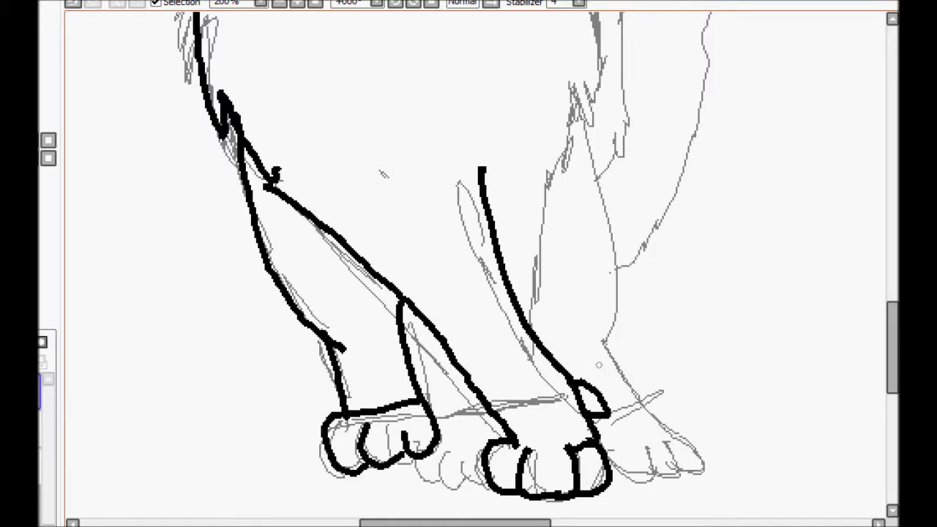
{"action": "key", "text": "ctrl+z"}
{"action": "key", "text": "ctrl+z"}
{"action": "key", "text": "ctrl+z"}
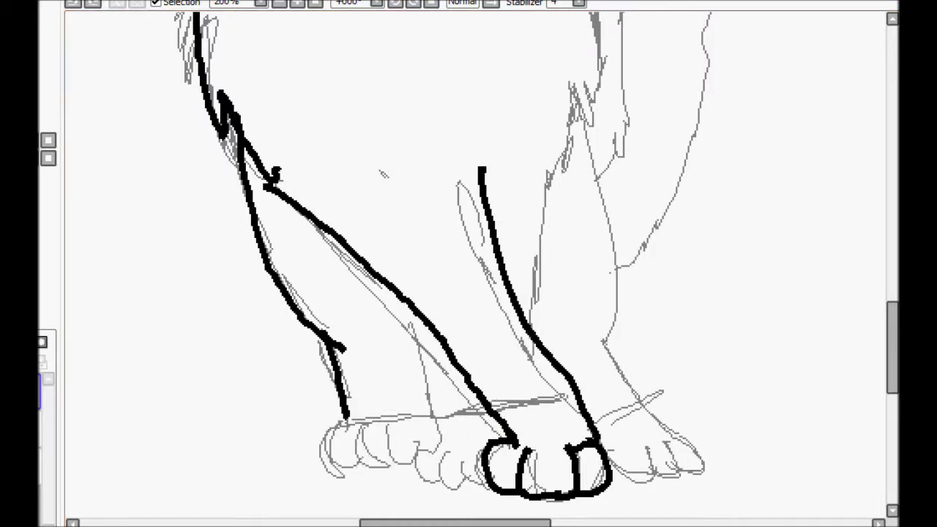
{"action": "key", "text": "ctrl+z"}
{"action": "key", "text": "ctrl+z"}
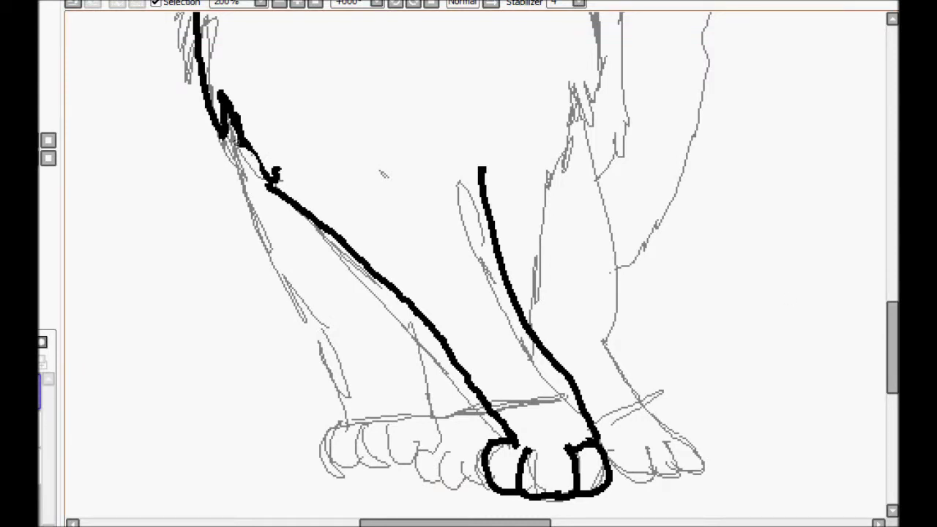
Step: Ink both edges of the left-hand leg and the toes of the paws next to the central one
{"action": "left_click_drag", "start_coordinate": [404, 294], "coordinate": [485, 485]}
{"action": "left_click_drag", "start_coordinate": [223, 134], "coordinate": [357, 430]}
{"action": "left_click_drag", "start_coordinate": [353, 469], "coordinate": [416, 437]}
{"action": "left_click_drag", "start_coordinate": [333, 412], "coordinate": [433, 407]}
{"action": "key", "text": "ctrl+z"}
Step: Ink the right-hand chest fur and the inner edge of the right-hand leg
{"action": "left_click_drag", "start_coordinate": [892, 348], "coordinate": [892, 317]}
{"action": "left_click_drag", "start_coordinate": [589, 106], "coordinate": [647, 204]}
{"action": "left_click_drag", "start_coordinate": [595, 157], "coordinate": [593, 296]}
{"action": "mouse_move", "coordinate": [569, 241]}
{"action": "left_mouse_down"}
{"action": "mouse_move", "coordinate": [590, 289]}
{"action": "mouse_move", "coordinate": [521, 477]}
{"action": "left_mouse_up"}
{"action": "left_click_drag", "start_coordinate": [563, 333], "coordinate": [574, 370]}
{"action": "left_click_drag", "start_coordinate": [571, 241], "coordinate": [621, 322]}
{"action": "left_click_drag", "start_coordinate": [607, 273], "coordinate": [592, 301]}
{"action": "left_click_drag", "start_coordinate": [591, 302], "coordinate": [577, 324]}
Step: Ink the outer edge of the right-hand leg down to its small paw
{"action": "mouse_move", "coordinate": [891, 322]}
{"action": "left_mouse_down"}
{"action": "mouse_move", "coordinate": [891, 384]}
{"action": "mouse_move", "coordinate": [891, 353]}
{"action": "left_mouse_up"}
{"action": "mouse_move", "coordinate": [591, 139]}
{"action": "left_mouse_down"}
{"action": "mouse_move", "coordinate": [601, 155]}
{"action": "mouse_move", "coordinate": [601, 342]}
{"action": "left_mouse_up"}
{"action": "left_click_drag", "start_coordinate": [607, 344], "coordinate": [651, 454]}
{"action": "mouse_move", "coordinate": [653, 456]}
{"action": "left_mouse_down"}
{"action": "mouse_move", "coordinate": [675, 480]}
{"action": "mouse_move", "coordinate": [589, 434]}
{"action": "left_mouse_up"}
{"action": "scroll", "coordinate": [653, 370], "scroll_direction": "down", "scroll_amount": 2}
{"action": "left_click_drag", "start_coordinate": [542, 216], "coordinate": [665, 73]}
{"action": "mouse_move", "coordinate": [666, 76]}
{"action": "left_mouse_down"}
{"action": "mouse_move", "coordinate": [638, 225]}
{"action": "mouse_move", "coordinate": [553, 266]}
{"action": "left_mouse_up"}
{"action": "key", "text": "ctrl+z"}
{"action": "key", "text": "ctrl+z"}
{"action": "key", "text": "ctrl+z"}
{"action": "left_click_drag", "start_coordinate": [892, 344], "coordinate": [891, 303]}
{"action": "left_click_drag", "start_coordinate": [542, 338], "coordinate": [578, 346]}
{"action": "left_click_drag", "start_coordinate": [578, 343], "coordinate": [624, 370]}
{"action": "key", "text": "ctrl+z"}
{"action": "key", "text": "ctrl+z"}
{"action": "key", "text": "ctrl+z"}
Step: Ink the upper and lower edges of the curved tail up to its rounded tip
{"action": "left_click_drag", "start_coordinate": [543, 364], "coordinate": [716, 258]}
{"action": "mouse_move", "coordinate": [715, 257]}
{"action": "left_mouse_down"}
{"action": "mouse_move", "coordinate": [613, 272]}
{"action": "mouse_move", "coordinate": [546, 423]}
{"action": "left_mouse_up"}
Step: Ink the line that closes the top of the left-hand paw, redrawing it once
{"action": "left_click_drag", "start_coordinate": [892, 293], "coordinate": [891, 339]}
{"action": "left_click_drag", "start_coordinate": [401, 319], "coordinate": [460, 304]}
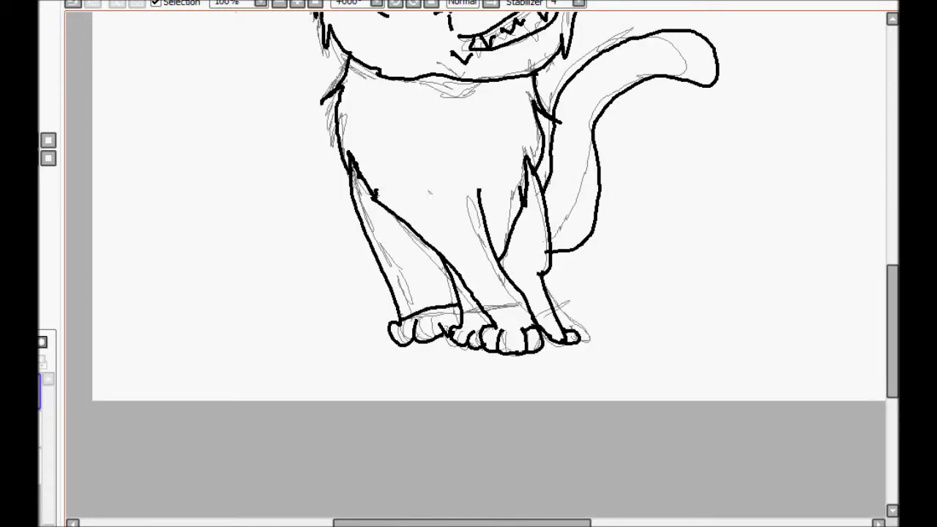
{"action": "key", "text": "ctrl+z"}
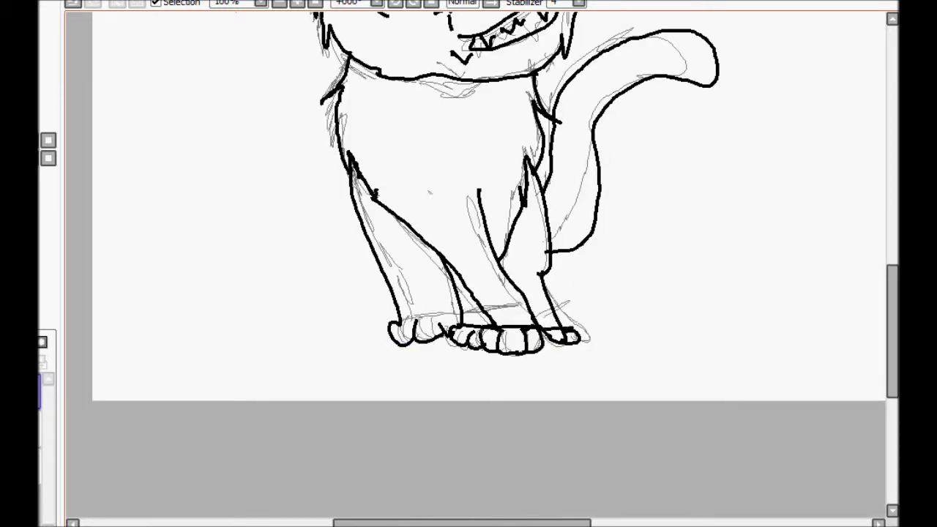
{"action": "left_click_drag", "start_coordinate": [401, 320], "coordinate": [461, 311]}
Step: Hide the rough sketch and paint dark grey loosely over the whole cat beneath the line art
{"action": "left_click_drag", "start_coordinate": [892, 343], "coordinate": [892, 285]}
{"action": "left_click", "coordinate": [39, 429]}
{"action": "left_click", "coordinate": [41, 429]}
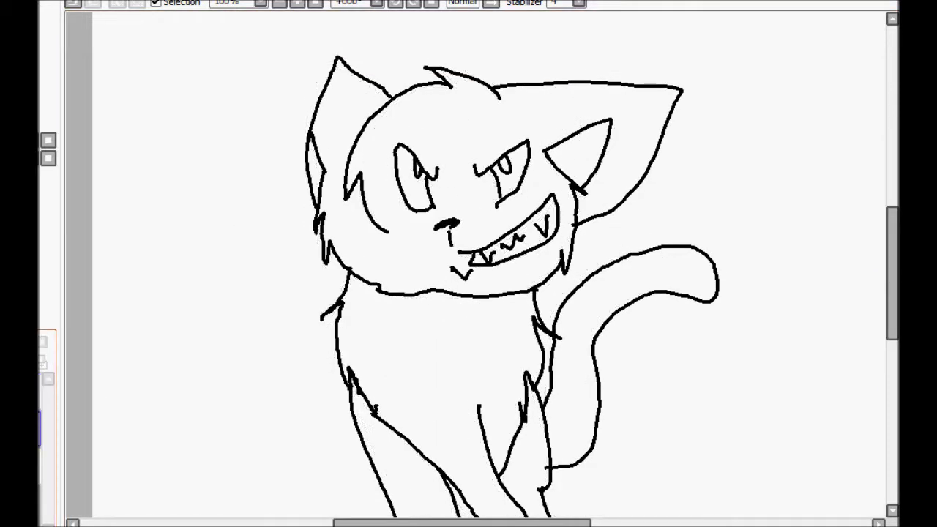
{"action": "mouse_move", "coordinate": [439, 135]}
{"action": "left_mouse_down"}
{"action": "mouse_move", "coordinate": [380, 121]}
{"action": "mouse_move", "coordinate": [249, 322]}
{"action": "left_mouse_up"}
{"action": "scroll", "coordinate": [439, 270], "scroll_direction": "down", "scroll_amount": 1}
{"action": "mouse_move", "coordinate": [483, 235]}
{"action": "left_mouse_down"}
{"action": "mouse_move", "coordinate": [437, 454]}
{"action": "mouse_move", "coordinate": [562, 321]}
{"action": "mouse_move", "coordinate": [514, 314]}
{"action": "mouse_move", "coordinate": [585, 477]}
{"action": "left_mouse_up"}
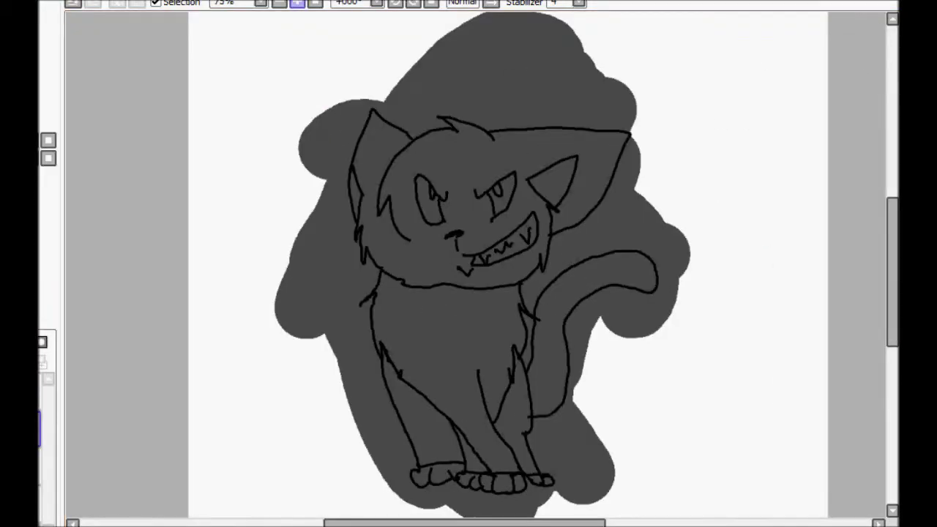
Step: Paint the right-hand eye bright yellow and fill its pupil with black
{"action": "left_click", "coordinate": [298, 3]}
{"action": "left_click", "coordinate": [297, 3]}
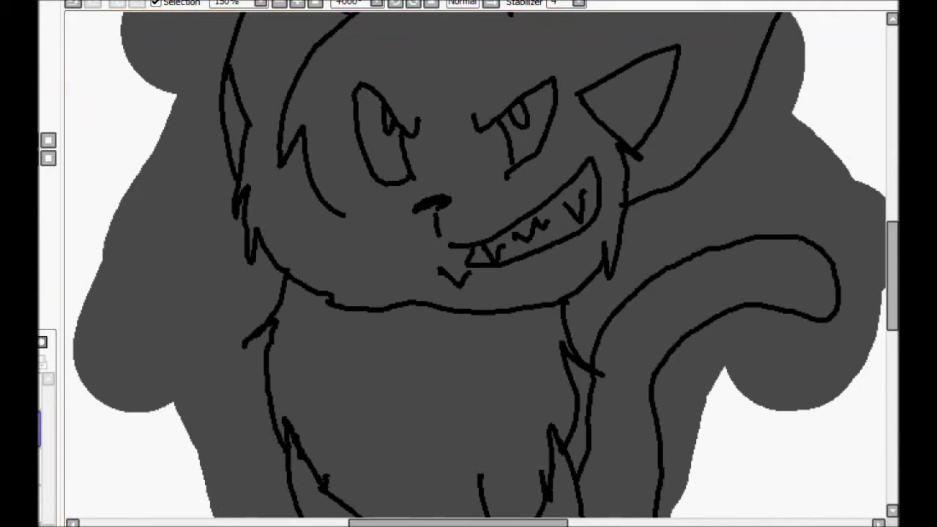
{"action": "left_click", "coordinate": [297, 2]}
{"action": "left_click", "coordinate": [297, 3]}
{"action": "left_click_drag", "start_coordinate": [892, 279], "coordinate": [891, 233]}
{"action": "left_click_drag", "start_coordinate": [531, 293], "coordinate": [553, 331]}
{"action": "mouse_move", "coordinate": [551, 278]}
{"action": "left_mouse_down"}
{"action": "mouse_move", "coordinate": [614, 233]}
{"action": "mouse_move", "coordinate": [622, 311]}
{"action": "mouse_move", "coordinate": [560, 399]}
{"action": "left_mouse_up"}
{"action": "left_click_drag", "start_coordinate": [549, 300], "coordinate": [601, 366]}
{"action": "left_click_drag", "start_coordinate": [556, 278], "coordinate": [611, 245]}
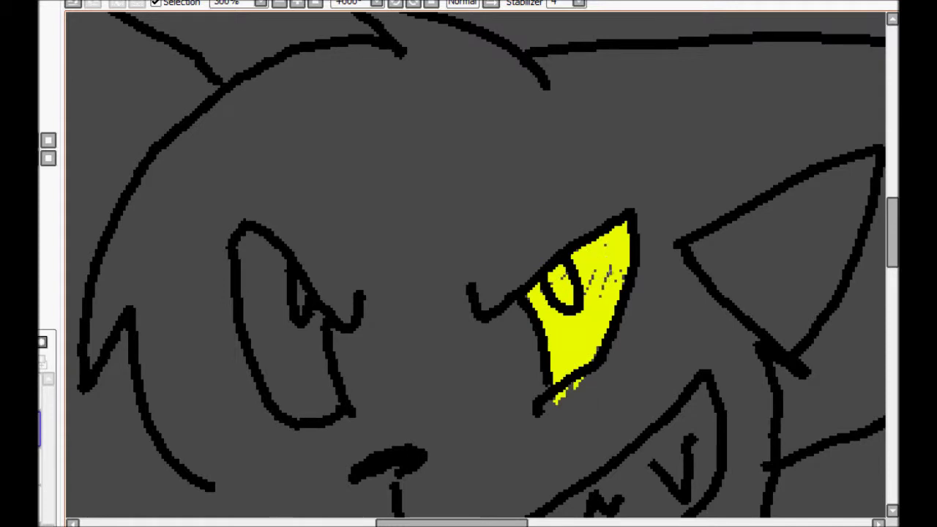
{"action": "left_click_drag", "start_coordinate": [565, 273], "coordinate": [552, 284]}
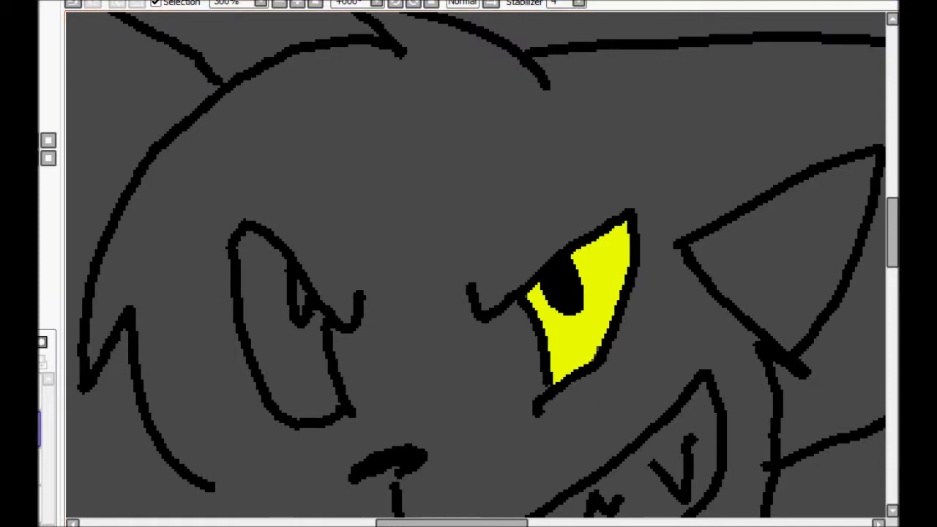
Step: Paint the left-hand eye bright green with a black pupil
{"action": "mouse_move", "coordinate": [244, 233]}
{"action": "left_mouse_down"}
{"action": "mouse_move", "coordinate": [286, 268]}
{"action": "mouse_move", "coordinate": [273, 395]}
{"action": "left_mouse_up"}
{"action": "mouse_move", "coordinate": [322, 414]}
{"action": "left_mouse_down"}
{"action": "mouse_move", "coordinate": [322, 340]}
{"action": "mouse_move", "coordinate": [267, 306]}
{"action": "mouse_move", "coordinate": [256, 273]}
{"action": "mouse_move", "coordinate": [271, 307]}
{"action": "mouse_move", "coordinate": [260, 373]}
{"action": "mouse_move", "coordinate": [291, 361]}
{"action": "mouse_move", "coordinate": [284, 334]}
{"action": "left_mouse_up"}
{"action": "left_click_drag", "start_coordinate": [720, 294], "coordinate": [819, 294]}
{"action": "key", "text": "ctrl+z"}
{"action": "left_click_drag", "start_coordinate": [892, 232], "coordinate": [892, 244]}
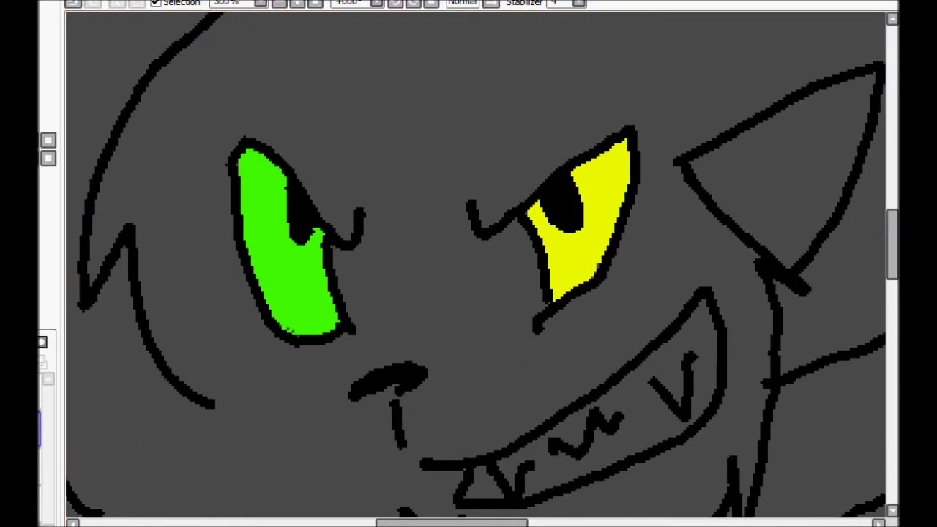
Step: Switch to Notepad, write "hold on", and return to the drawing
{"action": "key", "text": "alt+Tab"}
{"action": "type", "text": "hol"}
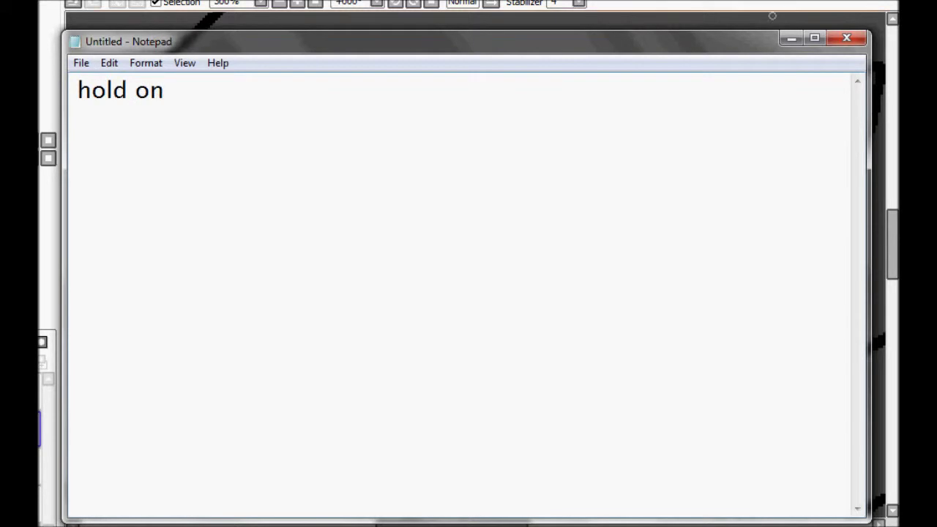
{"action": "key", "text": "alt+Tab"}
{"action": "mouse_move", "coordinate": [281, 175]}
{"action": "left_mouse_down"}
{"action": "mouse_move", "coordinate": [253, 225]}
{"action": "mouse_move", "coordinate": [260, 270]}
{"action": "left_mouse_up"}
{"action": "mouse_move", "coordinate": [249, 212]}
{"action": "left_mouse_down"}
{"action": "mouse_move", "coordinate": [270, 176]}
{"action": "mouse_move", "coordinate": [300, 325]}
{"action": "mouse_move", "coordinate": [310, 268]}
{"action": "mouse_move", "coordinate": [334, 310]}
{"action": "left_mouse_up"}
{"action": "left_click_drag", "start_coordinate": [255, 159], "coordinate": [333, 325]}
{"action": "mouse_move", "coordinate": [291, 165]}
{"action": "left_mouse_down"}
{"action": "mouse_move", "coordinate": [293, 261]}
{"action": "mouse_move", "coordinate": [315, 240]}
{"action": "left_mouse_up"}
{"action": "key", "text": "ctrl+z"}
{"action": "left_click_drag", "start_coordinate": [310, 184], "coordinate": [335, 204]}
{"action": "left_click_drag", "start_coordinate": [249, 156], "coordinate": [242, 191]}
{"action": "key", "text": "ctrl+z"}
{"action": "key", "text": "ctrl+z"}
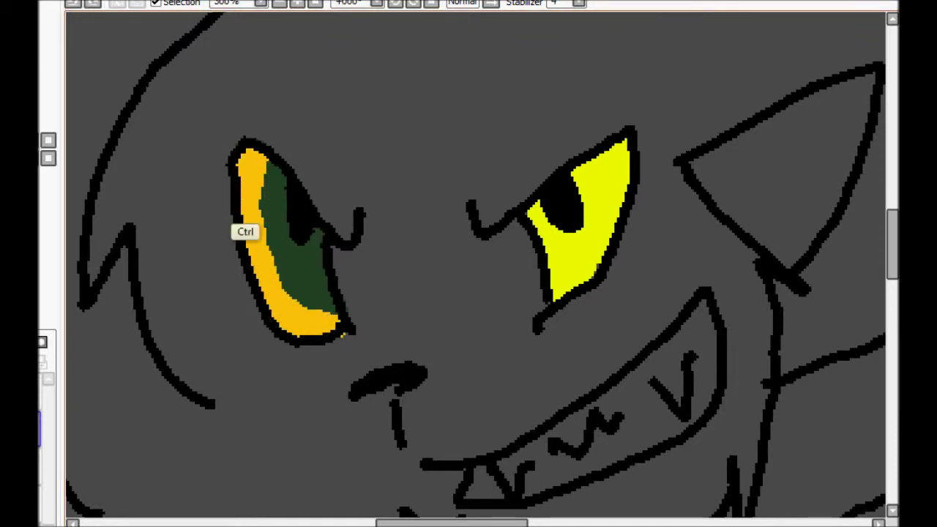
{"action": "key", "text": "ctrl+z"}
{"action": "key", "text": "ctrl+z"}
{"action": "key", "text": "ctrl+z"}
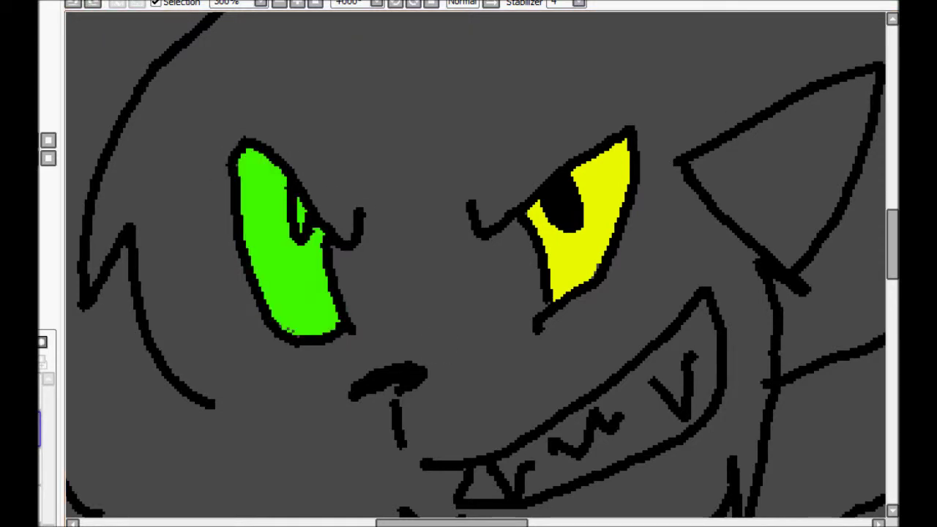
Step: Repaint the left-hand eye with orange at the top fading to white at the bottom
{"action": "left_click", "coordinate": [299, 210]}
{"action": "mouse_move", "coordinate": [274, 168]}
{"action": "left_mouse_down"}
{"action": "mouse_move", "coordinate": [278, 232]}
{"action": "mouse_move", "coordinate": [316, 250]}
{"action": "left_mouse_up"}
{"action": "key", "text": "ctrl+z"}
{"action": "mouse_move", "coordinate": [248, 196]}
{"action": "left_mouse_down"}
{"action": "mouse_move", "coordinate": [255, 238]}
{"action": "mouse_move", "coordinate": [311, 304]}
{"action": "left_mouse_up"}
{"action": "left_click_drag", "start_coordinate": [248, 150], "coordinate": [322, 275]}
{"action": "left_click_drag", "start_coordinate": [241, 263], "coordinate": [288, 159]}
Step: Shade the right-hand eye from olive yellow to white and touch up the colour in both pupils
{"action": "mouse_move", "coordinate": [541, 193]}
{"action": "left_mouse_down"}
{"action": "mouse_move", "coordinate": [567, 215]}
{"action": "mouse_move", "coordinate": [556, 234]}
{"action": "mouse_move", "coordinate": [593, 219]}
{"action": "mouse_move", "coordinate": [625, 142]}
{"action": "mouse_move", "coordinate": [567, 216]}
{"action": "left_mouse_up"}
{"action": "key", "text": "ctrl+z"}
{"action": "mouse_move", "coordinate": [556, 293]}
{"action": "left_mouse_down"}
{"action": "mouse_move", "coordinate": [590, 264]}
{"action": "mouse_move", "coordinate": [619, 189]}
{"action": "left_mouse_up"}
{"action": "left_click_drag", "start_coordinate": [563, 248], "coordinate": [622, 155]}
{"action": "left_click_drag", "start_coordinate": [226, 198], "coordinate": [278, 225]}
{"action": "left_click_drag", "start_coordinate": [307, 237], "coordinate": [299, 236]}
{"action": "left_click_drag", "start_coordinate": [554, 210], "coordinate": [568, 267]}
Step: Select the area outside the cat's outline, clear the dark grey overspill from it, and deselect
{"action": "scroll", "coordinate": [298, 285], "scroll_direction": "down", "scroll_amount": 2}
{"action": "left_click", "coordinate": [168, 292]}
{"action": "scroll", "coordinate": [476, 265], "scroll_direction": "down", "scroll_amount": 2}
{"action": "left_click_drag", "start_coordinate": [892, 253], "coordinate": [892, 291]}
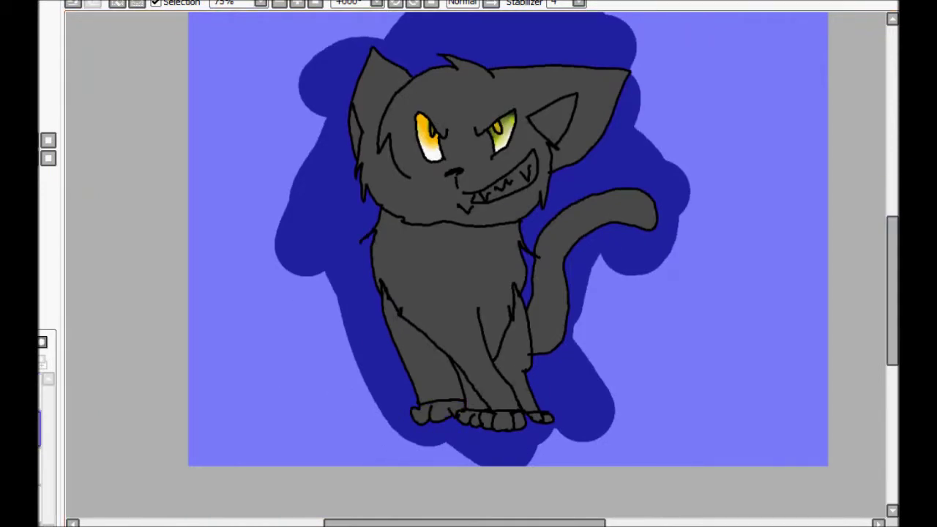
{"action": "key", "text": "b"}
{"action": "left_click_drag", "start_coordinate": [565, 382], "coordinate": [540, 398]}
{"action": "key", "text": "ctrl+z"}
{"action": "key", "text": "ctrl+d"}
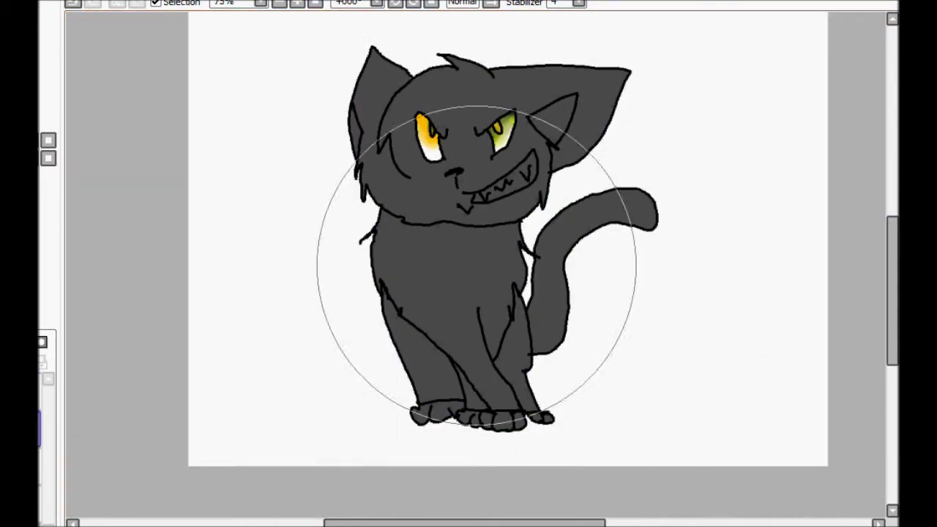
Step: Select the teeth areas inside the cat's grinning mouth, paint them white, and deselect
{"action": "left_click", "coordinate": [515, 183]}
{"action": "left_click", "coordinate": [478, 198]}
{"action": "left_click", "coordinate": [41, 428]}
{"action": "key", "text": "b"}
{"action": "left_click_drag", "start_coordinate": [479, 198], "coordinate": [533, 164]}
{"action": "key", "text": "ctrl+d"}
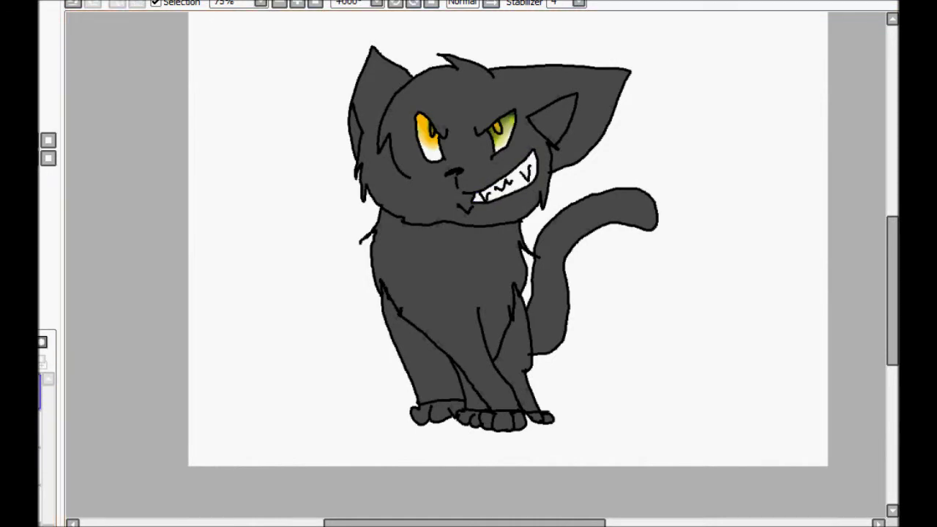
Step: Select the inner areas of both ears, paint them pinkish purple, and deselect
{"action": "left_click", "coordinate": [355, 132]}
{"action": "left_click", "coordinate": [555, 121]}
{"action": "left_click", "coordinate": [40, 428]}
{"action": "left_click", "coordinate": [555, 121]}
{"action": "key", "text": "ctrl+z"}
{"action": "key", "text": "b"}
{"action": "left_click_drag", "start_coordinate": [353, 115], "coordinate": [356, 150]}
{"action": "left_click_drag", "start_coordinate": [567, 105], "coordinate": [553, 134]}
{"action": "key", "text": "ctrl+d"}
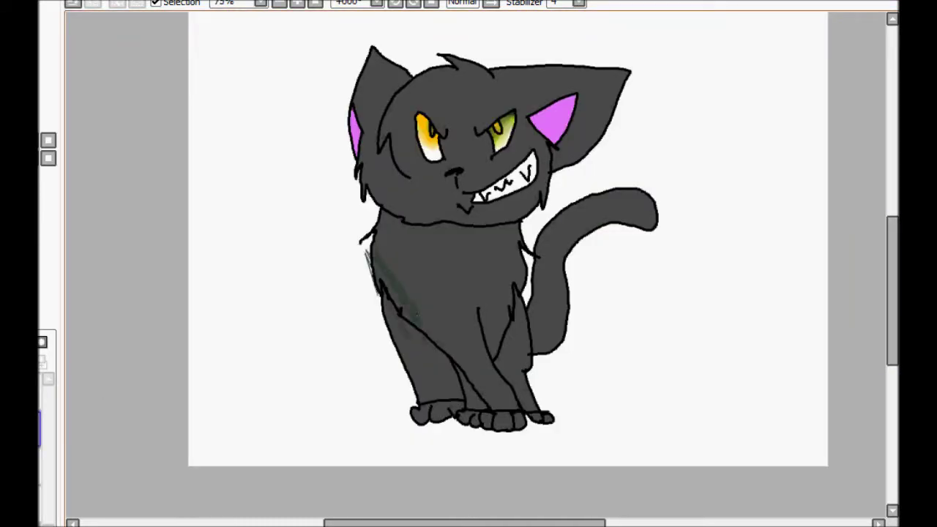
Step: Try painting broad dark green strokes over the cat's lower body and legs
{"action": "mouse_move", "coordinate": [375, 275]}
{"action": "left_mouse_down"}
{"action": "mouse_move", "coordinate": [505, 453]}
{"action": "mouse_move", "coordinate": [582, 421]}
{"action": "left_mouse_up"}
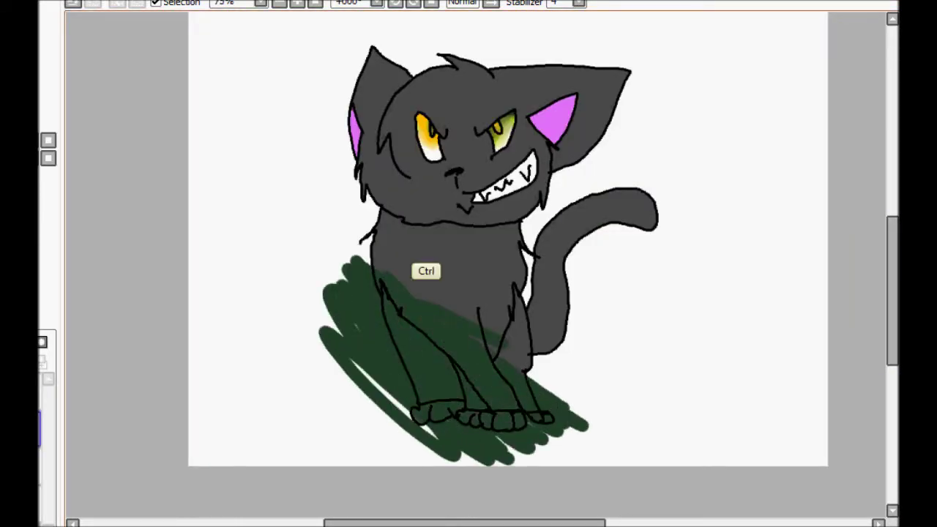
{"action": "key", "text": "ctrl+z"}
Step: Draw a shirt neckline below the cat's chin and fill the torso and legs beneath it with golden yellow
{"action": "scroll", "coordinate": [370, 181], "scroll_direction": "up", "scroll_amount": 2}
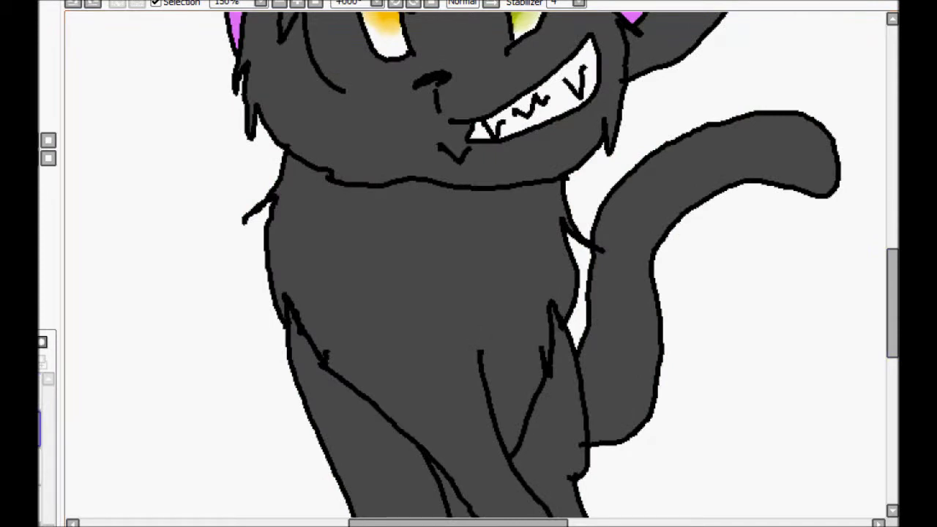
{"action": "mouse_move", "coordinate": [371, 183]}
{"action": "left_mouse_down"}
{"action": "mouse_move", "coordinate": [466, 199]}
{"action": "mouse_move", "coordinate": [492, 191]}
{"action": "left_mouse_up"}
{"action": "key", "text": "ctrl+z"}
{"action": "left_click", "coordinate": [424, 293]}
{"action": "left_click", "coordinate": [556, 256]}
{"action": "left_click", "coordinate": [453, 334]}
{"action": "mouse_move", "coordinate": [892, 303]}
{"action": "left_mouse_down"}
{"action": "mouse_move", "coordinate": [892, 342]}
{"action": "mouse_move", "coordinate": [893, 317]}
{"action": "left_mouse_up"}
{"action": "left_click", "coordinate": [410, 322]}
{"action": "left_click", "coordinate": [39, 429]}
{"action": "key", "text": "n"}
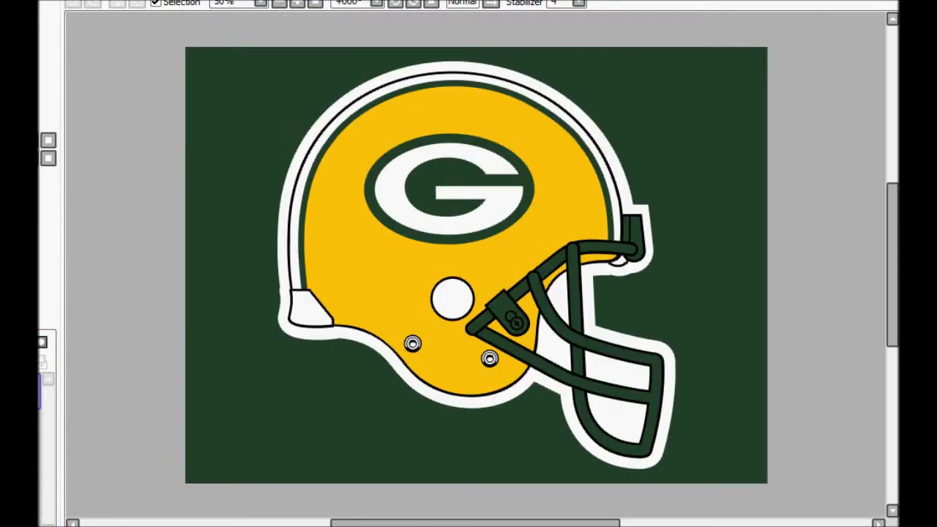
Step: Try copying the G logo from the football helmet image onto the cat drawing
{"action": "mouse_move", "coordinate": [377, 126]}
{"action": "left_mouse_down"}
{"action": "mouse_move", "coordinate": [344, 212]}
{"action": "mouse_move", "coordinate": [381, 128]}
{"action": "left_mouse_up"}
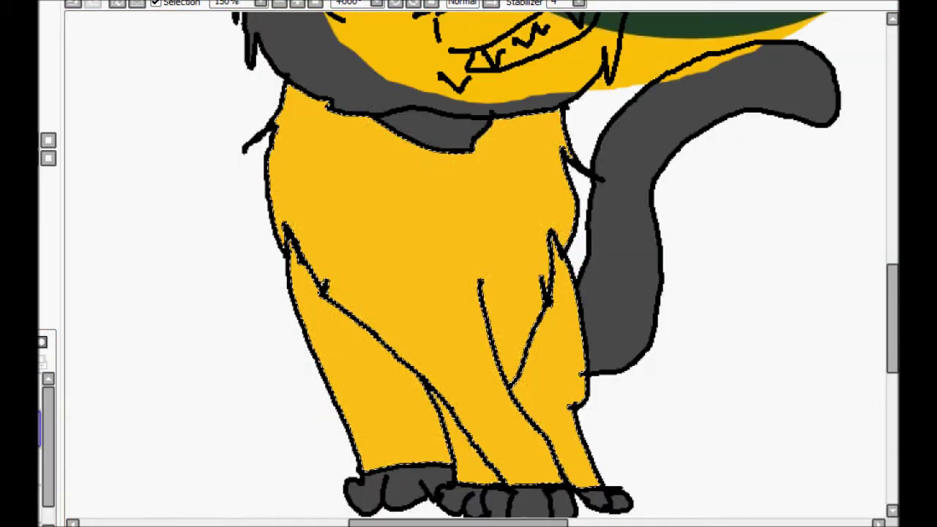
{"action": "scroll", "coordinate": [475, 263], "scroll_direction": "up", "scroll_amount": 5}
{"action": "left_click_drag", "start_coordinate": [892, 262], "coordinate": [892, 260]}
{"action": "key", "text": "ctrl+d"}
{"action": "left_click", "coordinate": [40, 393]}
{"action": "left_click", "coordinate": [40, 429]}
{"action": "scroll", "coordinate": [475, 265], "scroll_direction": "down", "scroll_amount": 3}
{"action": "mouse_move", "coordinate": [371, 97]}
{"action": "left_mouse_down"}
{"action": "mouse_move", "coordinate": [374, 304]}
{"action": "mouse_move", "coordinate": [372, 96]}
{"action": "left_mouse_up"}
{"action": "left_click_drag", "start_coordinate": [584, 200], "coordinate": [496, 352]}
{"action": "key", "text": "ctrl+z"}
{"action": "key", "text": "ctrl+z"}
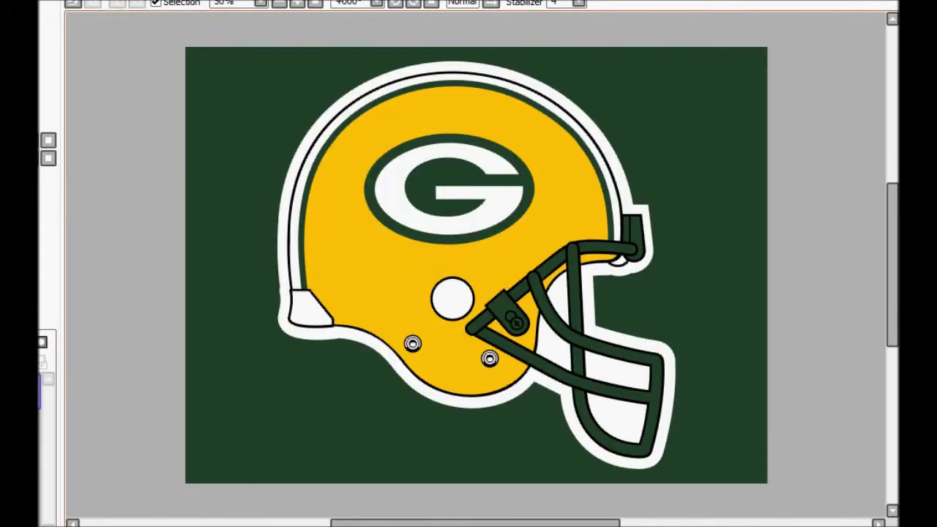
Step: Copy an enlarged G logo from the helmet image into the cat drawing, shrink it to fit, and place it on the chest
{"action": "key", "text": "ctrl+plus"}
{"action": "mouse_move", "coordinate": [248, 110]}
{"action": "left_mouse_down"}
{"action": "mouse_move", "coordinate": [622, 22]}
{"action": "mouse_move", "coordinate": [249, 109]}
{"action": "left_mouse_up"}
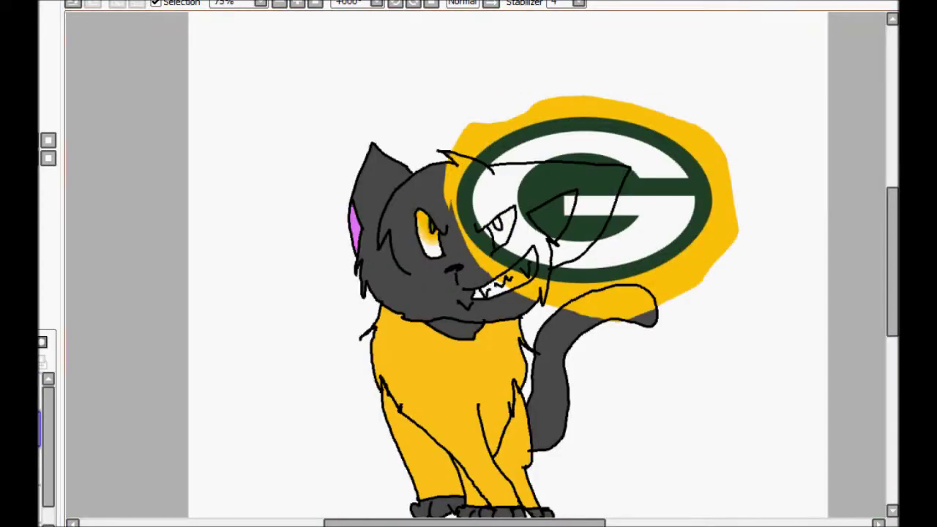
{"action": "mouse_move", "coordinate": [434, 74]}
{"action": "left_mouse_down"}
{"action": "mouse_move", "coordinate": [799, 226]}
{"action": "mouse_move", "coordinate": [402, 92]}
{"action": "left_mouse_up"}
{"action": "key", "text": "ctrl+t"}
{"action": "left_click_drag", "start_coordinate": [443, 322], "coordinate": [501, 299]}
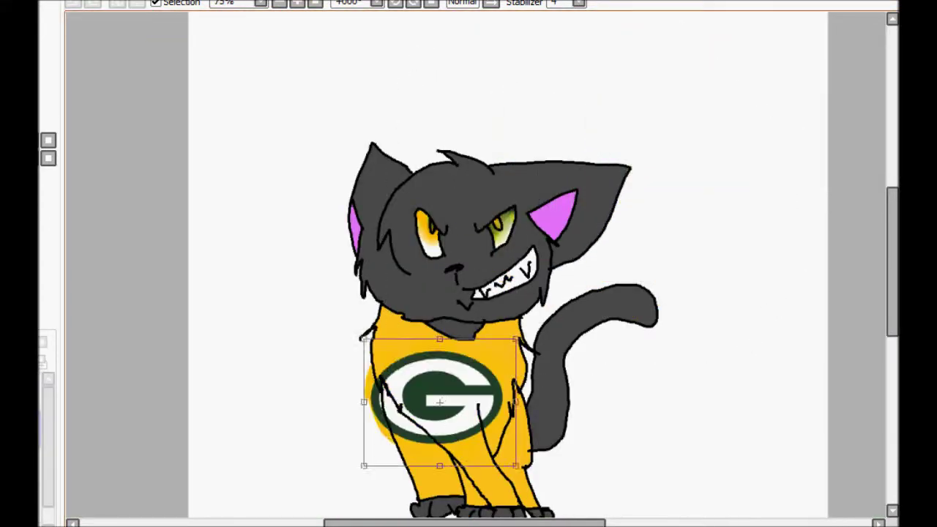
{"action": "mouse_move", "coordinate": [433, 391]}
{"action": "left_mouse_down"}
{"action": "mouse_move", "coordinate": [471, 370]}
{"action": "mouse_move", "coordinate": [456, 381]}
{"action": "left_mouse_up"}
{"action": "key", "text": "Return"}
{"action": "key", "text": "ctrl+d"}
Step: Select the shirt area, repaint it in the logo's golden yellow, and clean the yellow spill off the front paw's toes
{"action": "double_click", "coordinate": [297, 3]}
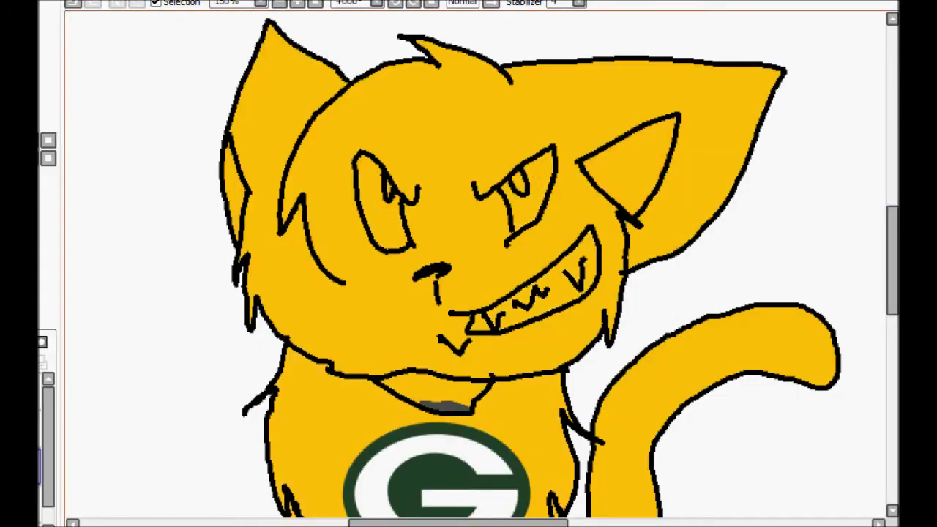
{"action": "scroll", "coordinate": [469, 264], "scroll_direction": "down", "scroll_amount": 3}
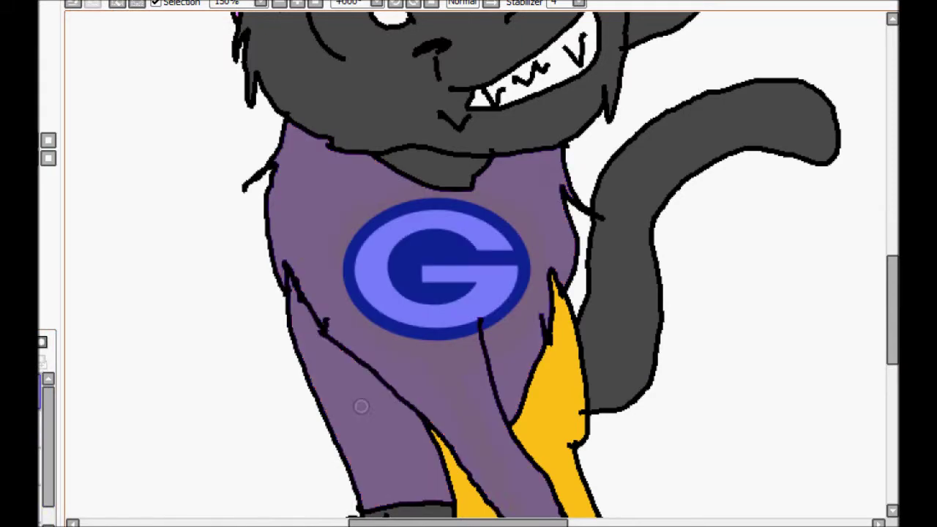
{"action": "scroll", "coordinate": [468, 263], "scroll_direction": "down", "scroll_amount": 4}
{"action": "scroll", "coordinate": [469, 263], "scroll_direction": "up", "scroll_amount": 1}
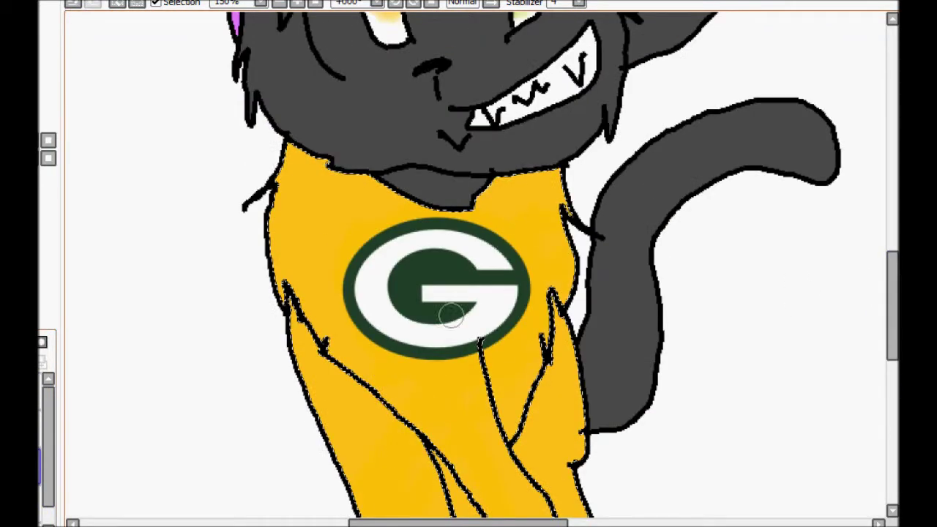
{"action": "scroll", "coordinate": [601, 453], "scroll_direction": "down", "scroll_amount": 2}
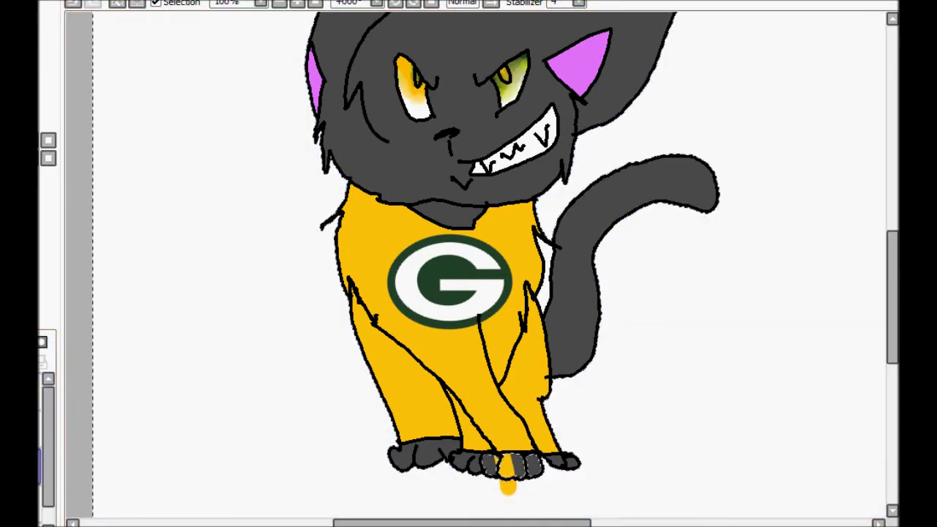
{"action": "left_click_drag", "start_coordinate": [501, 483], "coordinate": [535, 483]}
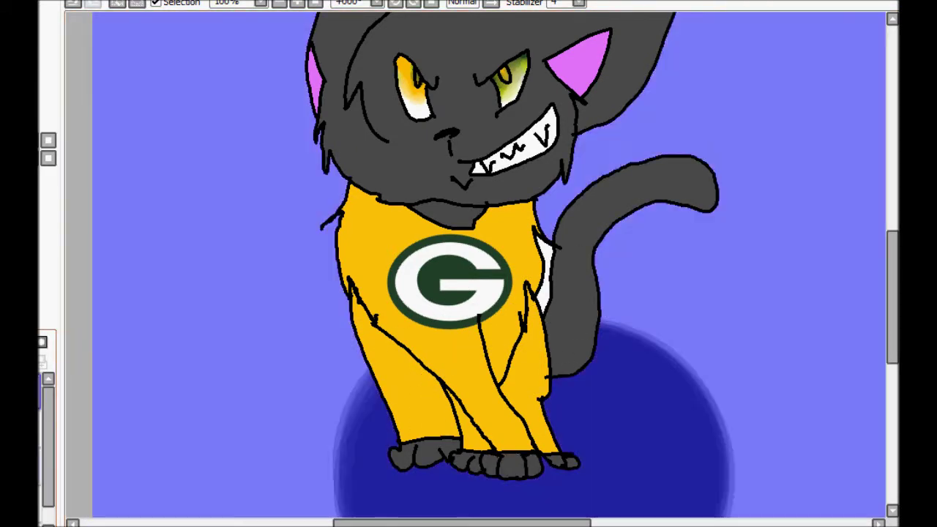
Step: Draw the black outline of a pointed party hat with a round pompom on the cat's head
{"action": "scroll", "coordinate": [337, 344], "scroll_direction": "up", "scroll_amount": 5}
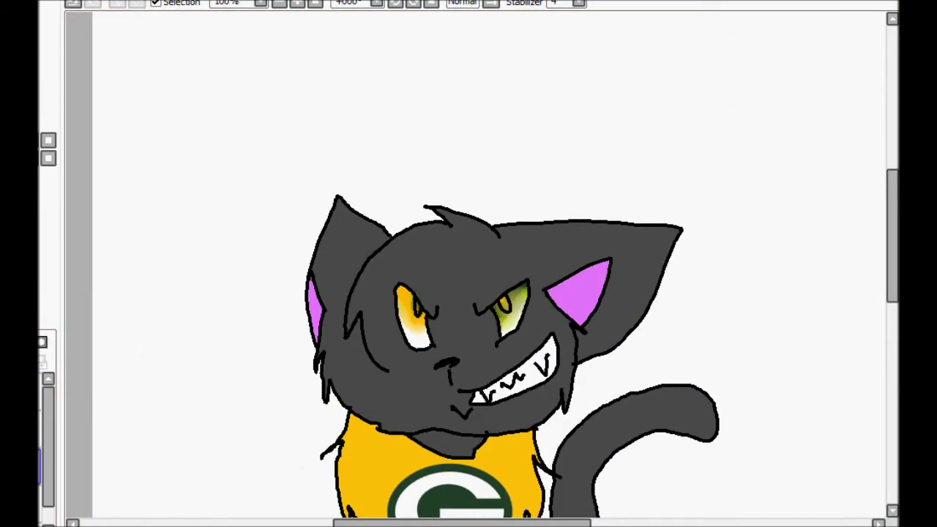
{"action": "left_click_drag", "start_coordinate": [388, 234], "coordinate": [504, 218]}
Step: Handwrite "happy birth day dad!" in black in the empty space to the right of the cat
{"action": "left_click_drag", "start_coordinate": [542, 119], "coordinate": [704, 181]}
{"action": "key", "text": "ctrl+z"}
{"action": "mouse_move", "coordinate": [559, 126]}
{"action": "left_mouse_down"}
{"action": "mouse_move", "coordinate": [604, 170]}
{"action": "mouse_move", "coordinate": [669, 139]}
{"action": "mouse_move", "coordinate": [728, 192]}
{"action": "left_mouse_up"}
{"action": "left_click_drag", "start_coordinate": [825, 270], "coordinate": [843, 269]}
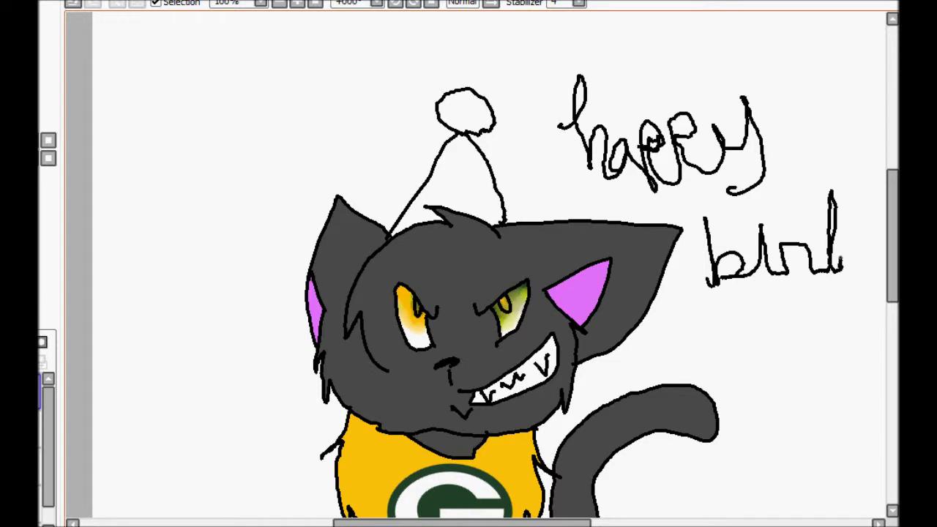
{"action": "left_click_drag", "start_coordinate": [804, 226], "coordinate": [846, 226]}
{"action": "left_click_drag", "start_coordinate": [892, 234], "coordinate": [892, 271]}
{"action": "left_click_drag", "start_coordinate": [701, 185], "coordinate": [782, 225]}
{"action": "mouse_move", "coordinate": [744, 339]}
{"action": "left_mouse_down"}
{"action": "mouse_move", "coordinate": [770, 366]}
{"action": "mouse_move", "coordinate": [800, 357]}
{"action": "left_mouse_up"}
{"action": "left_click_drag", "start_coordinate": [804, 271], "coordinate": [818, 351]}
{"action": "left_click", "coordinate": [817, 377]}
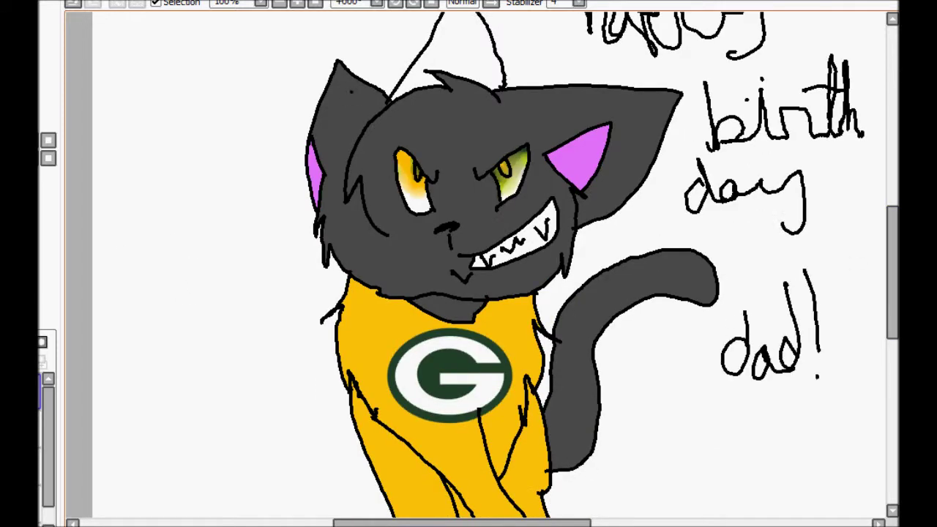
Step: Handwrite "Whoo!" and "35?" to the left of the cat and outline a speech bubble around each
{"action": "mouse_move", "coordinate": [113, 49]}
{"action": "left_mouse_down"}
{"action": "mouse_move", "coordinate": [154, 37]}
{"action": "mouse_move", "coordinate": [189, 102]}
{"action": "left_mouse_up"}
{"action": "left_click_drag", "start_coordinate": [201, 69], "coordinate": [202, 71]}
{"action": "left_click_drag", "start_coordinate": [233, 67], "coordinate": [234, 68]}
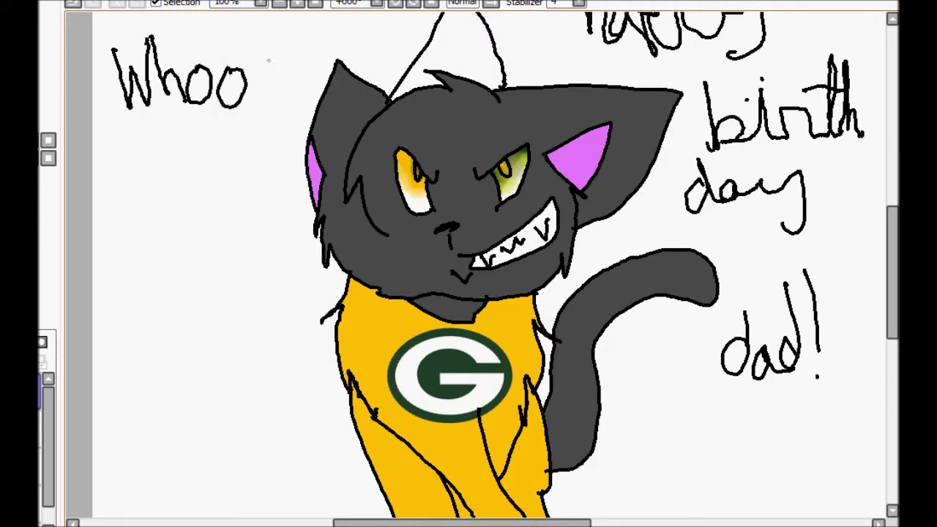
{"action": "left_click_drag", "start_coordinate": [120, 203], "coordinate": [126, 285]}
{"action": "left_click_drag", "start_coordinate": [212, 199], "coordinate": [170, 277]}
{"action": "left_click_drag", "start_coordinate": [220, 176], "coordinate": [243, 227]}
{"action": "left_click_drag", "start_coordinate": [118, 180], "coordinate": [95, 321]}
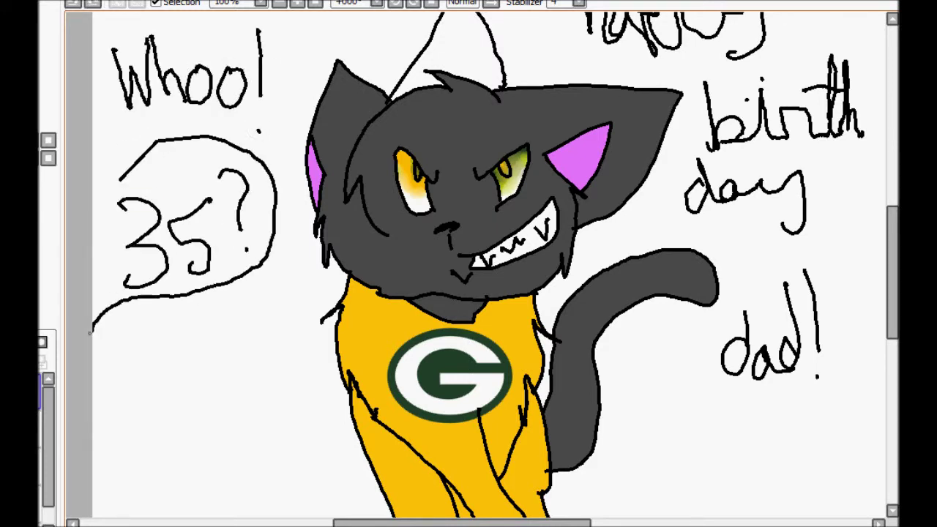
{"action": "mouse_move", "coordinate": [110, 110]}
{"action": "left_mouse_down"}
{"action": "mouse_move", "coordinate": [279, 126]}
{"action": "mouse_move", "coordinate": [89, 131]}
{"action": "left_mouse_up"}
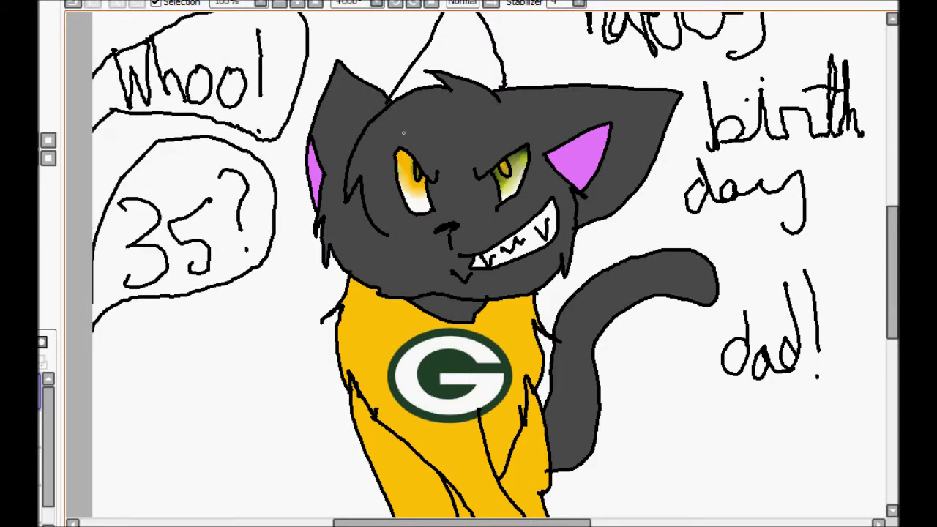
Step: Colour the party hat blue and its pompom light blue on the colour layer, and deselect
{"action": "left_click_drag", "start_coordinate": [892, 272], "coordinate": [892, 238]}
{"action": "left_click", "coordinate": [461, 179]}
{"action": "left_click", "coordinate": [465, 102]}
{"action": "left_click", "coordinate": [40, 466]}
{"action": "left_click", "coordinate": [461, 179]}
{"action": "left_click", "coordinate": [465, 103]}
{"action": "left_click", "coordinate": [461, 179]}
{"action": "left_click", "coordinate": [466, 102]}
{"action": "key", "text": "ctrl+d"}
{"action": "scroll", "coordinate": [475, 264], "scroll_direction": "down", "scroll_amount": 5}
{"action": "scroll", "coordinate": [476, 263], "scroll_direction": "up", "scroll_amount": 5}
{"action": "scroll", "coordinate": [475, 266], "scroll_direction": "down", "scroll_amount": 3}
Step: Switch to Skype, send "lucky", "we hardly get thick snow" and "the last time i saw REAL snow was like 5 years ago", and return to the drawing
{"action": "key", "text": "alt+Tab"}
{"action": "type", "text": "lucky"}
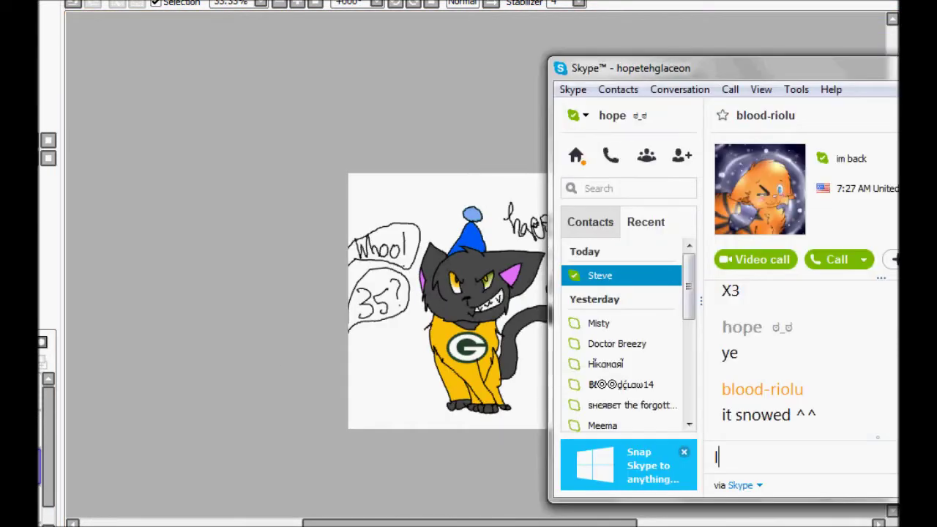
{"action": "key", "text": "Return"}
{"action": "type", "text": "we hardly get thik"}
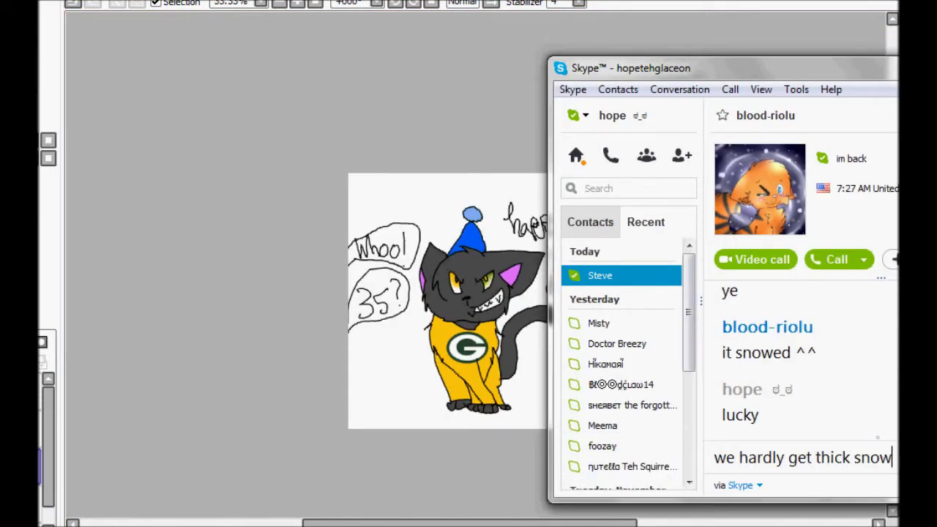
{"action": "key", "text": "Return"}
{"action": "type", "text": "the last time i saw REAL sn"}
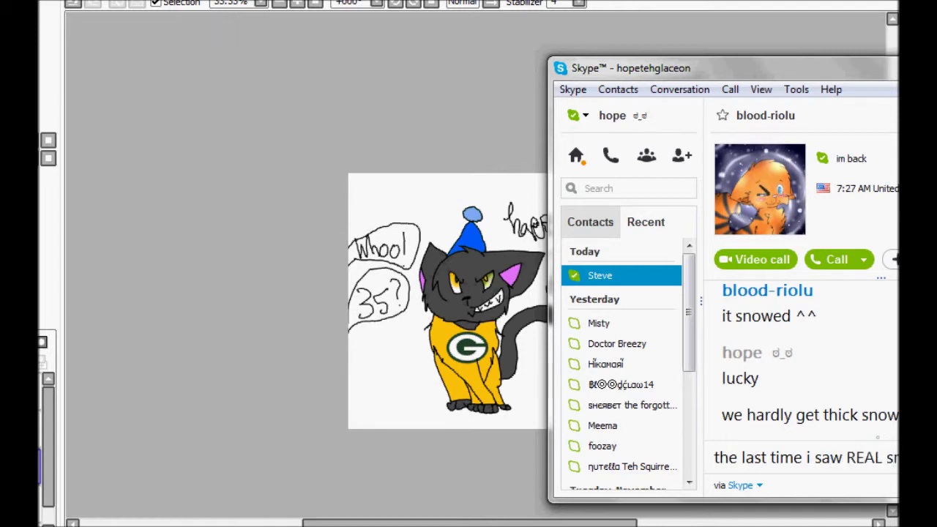
{"action": "type", "text": " years ago"}
{"action": "key", "text": "Return"}
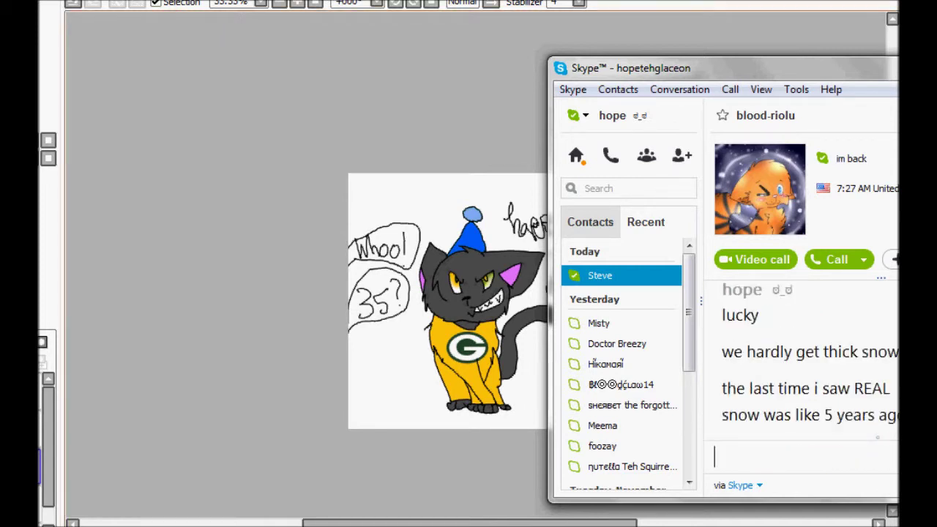
{"action": "key", "text": "alt+Tab"}
{"action": "key", "text": "ctrl+plus"}
{"action": "scroll", "coordinate": [497, 318], "scroll_direction": "down", "scroll_amount": 1}
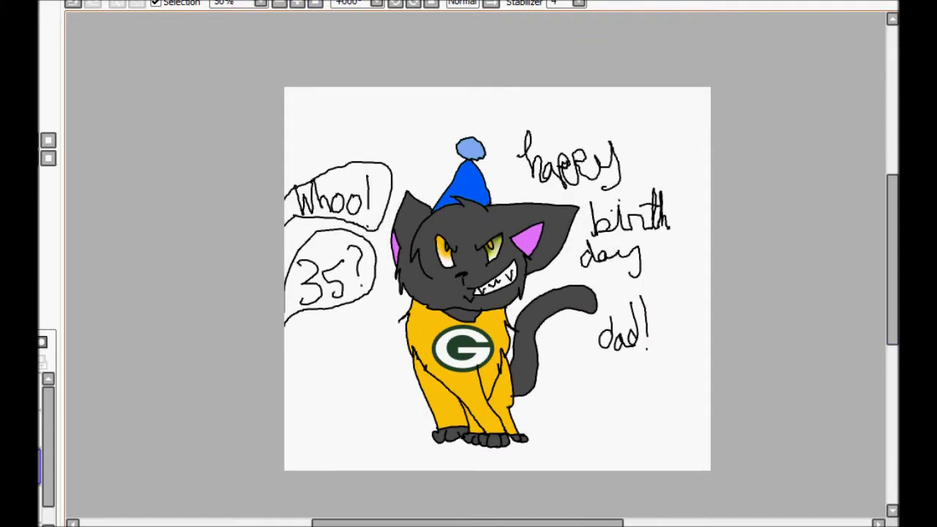